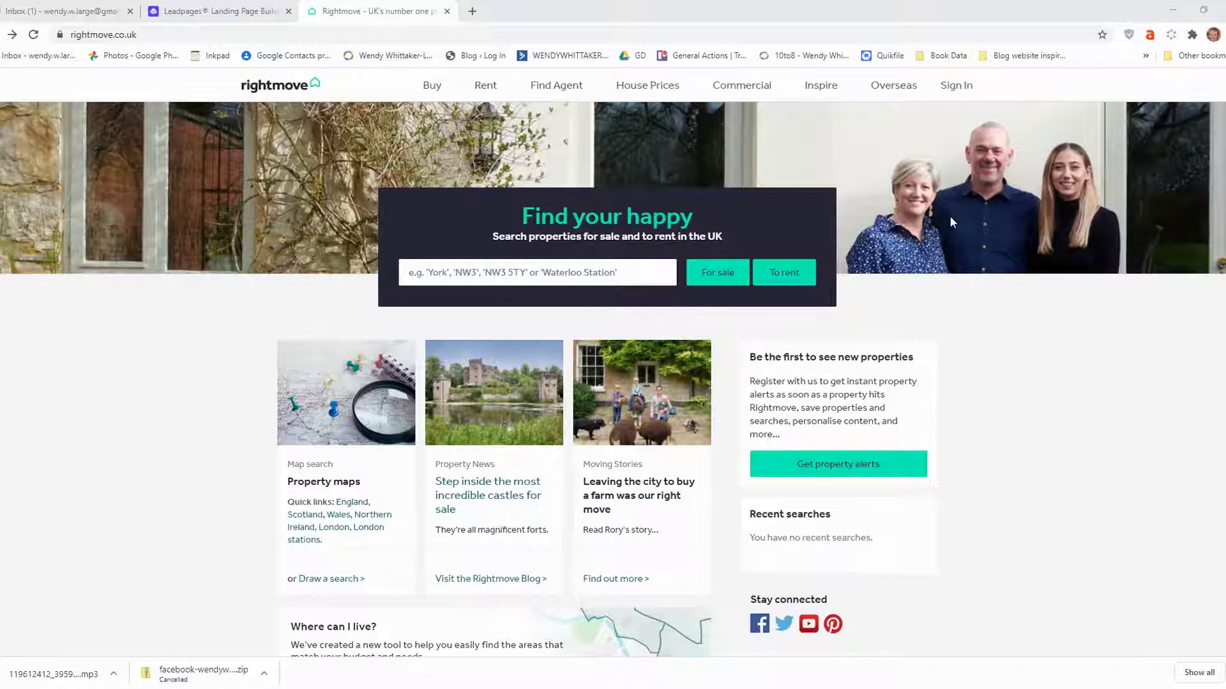
Open the Rightmove account registration form and autofill name and postcode from saved details.
click(956, 90)
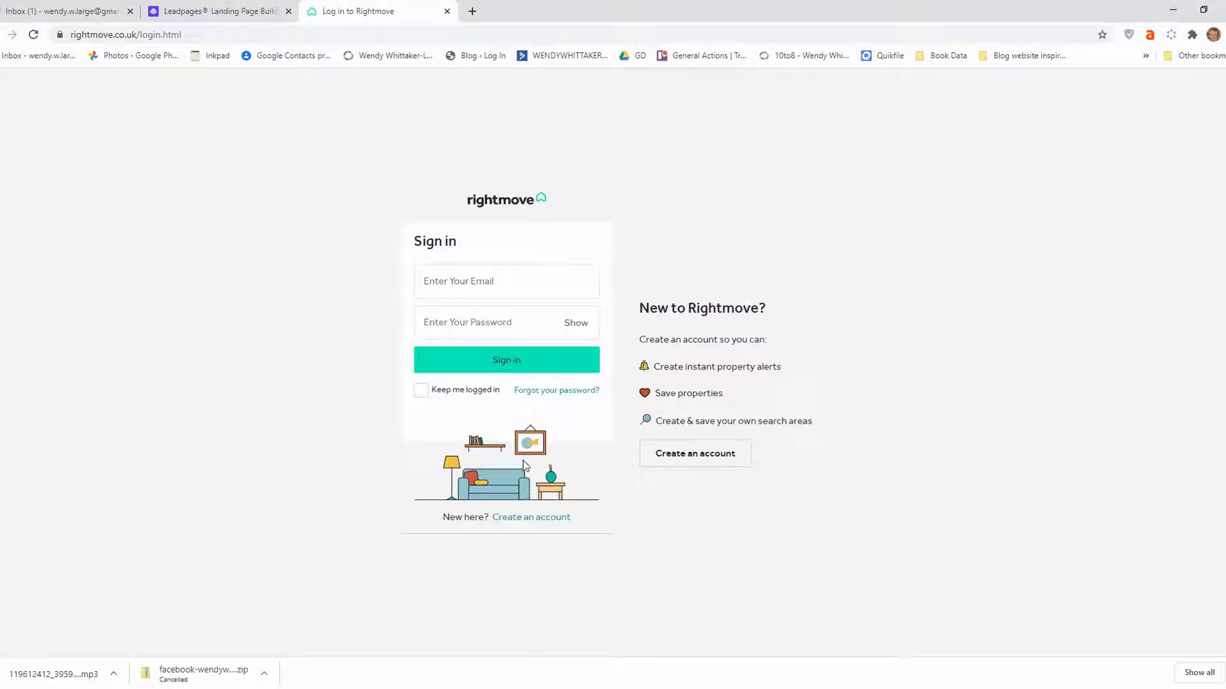
click(519, 518)
click(441, 201)
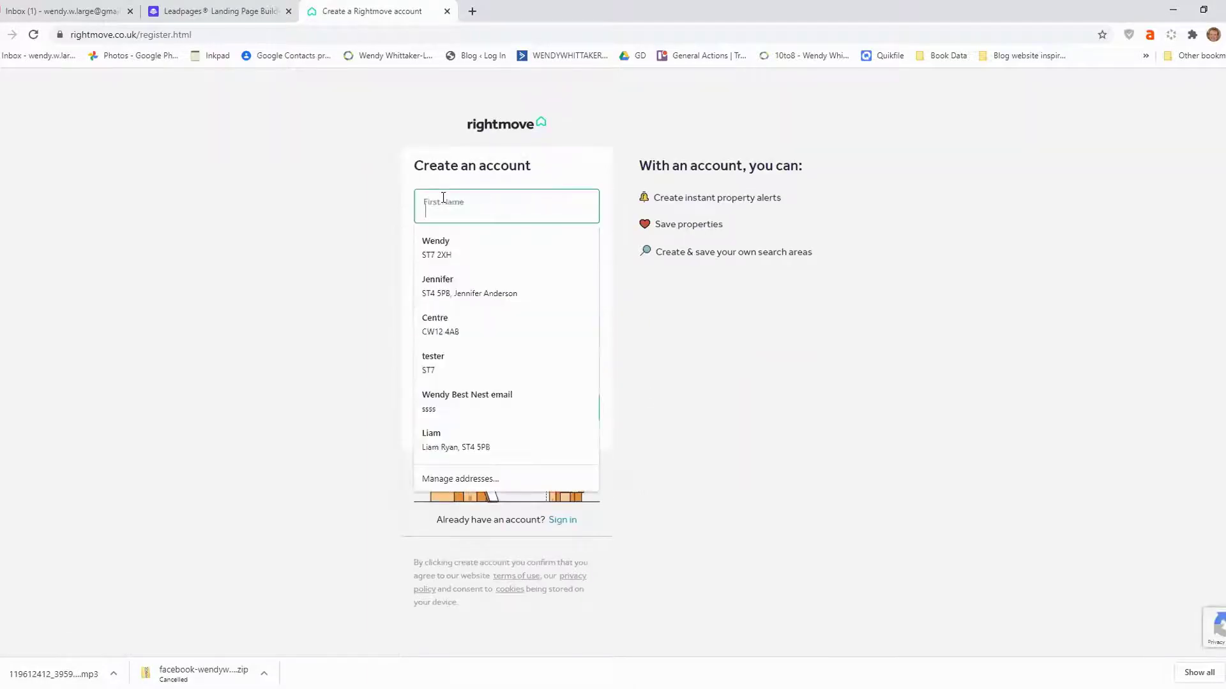
click(836, 193)
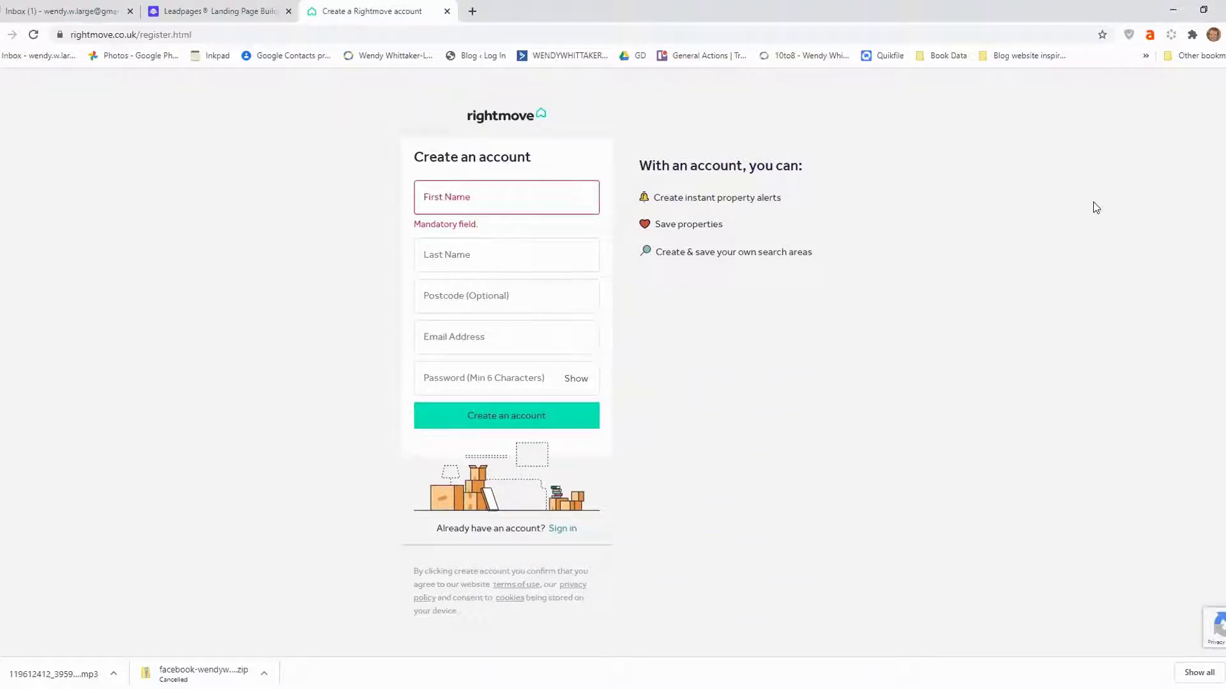
click(524, 198)
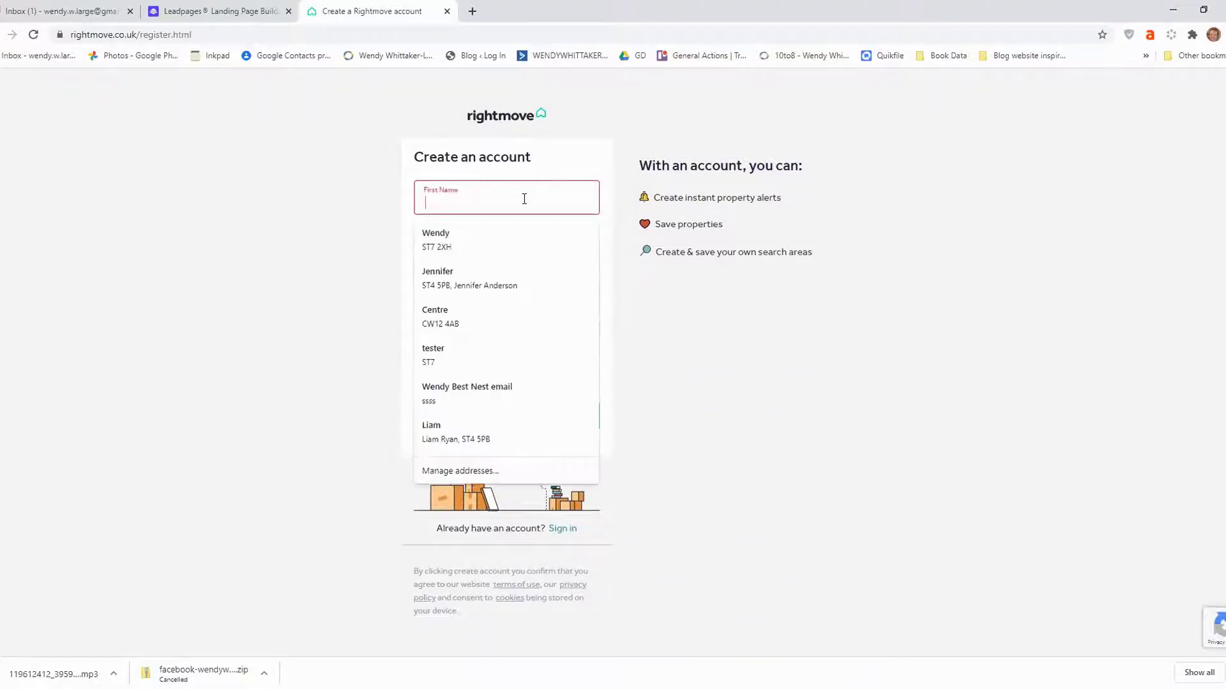
click(481, 245)
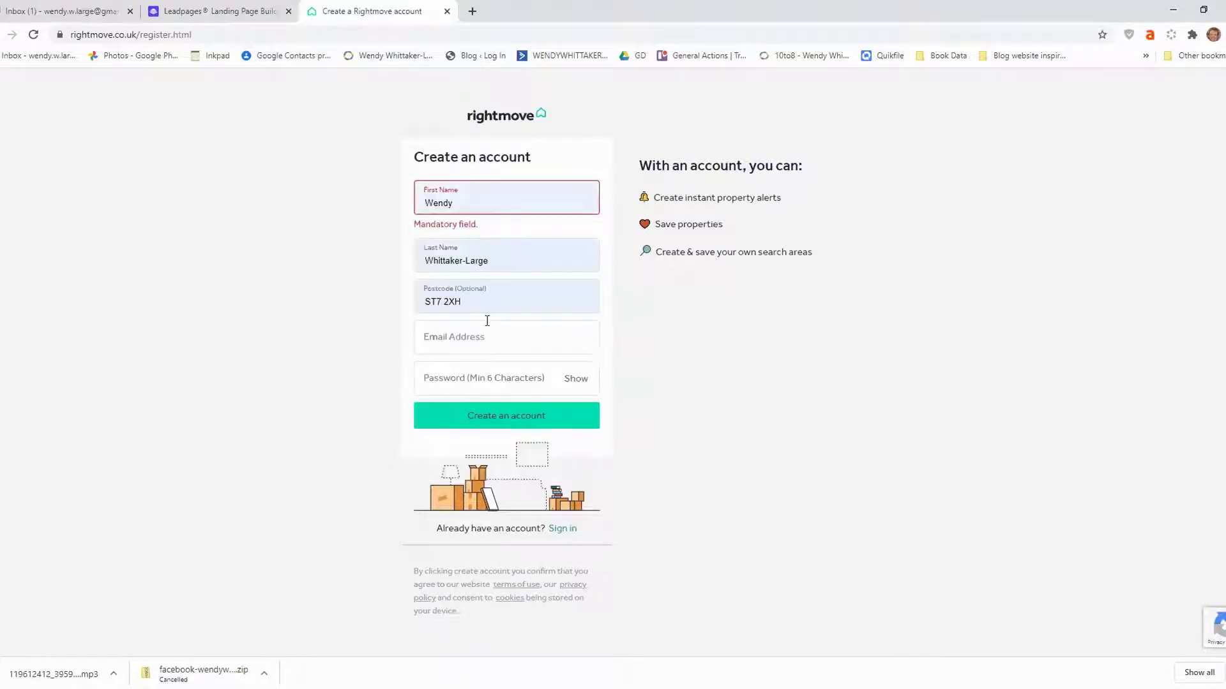
Enter the account e-mail address and password and create the account.
click(475, 332)
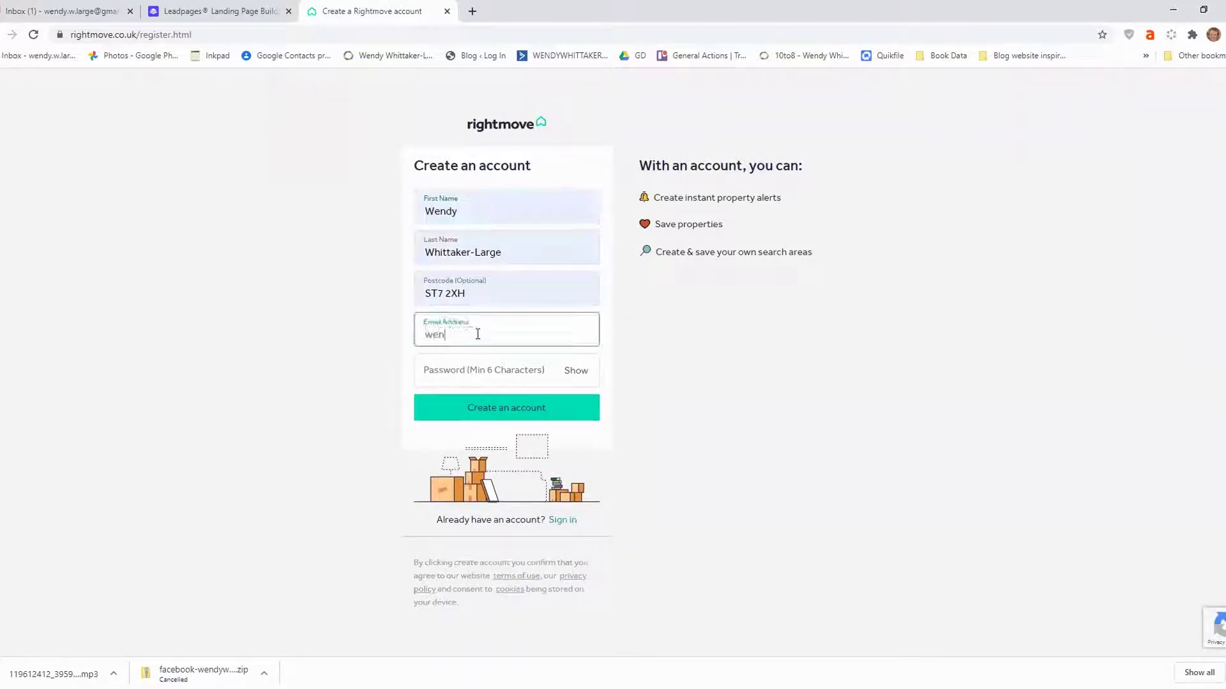
click(430, 378)
text(******)
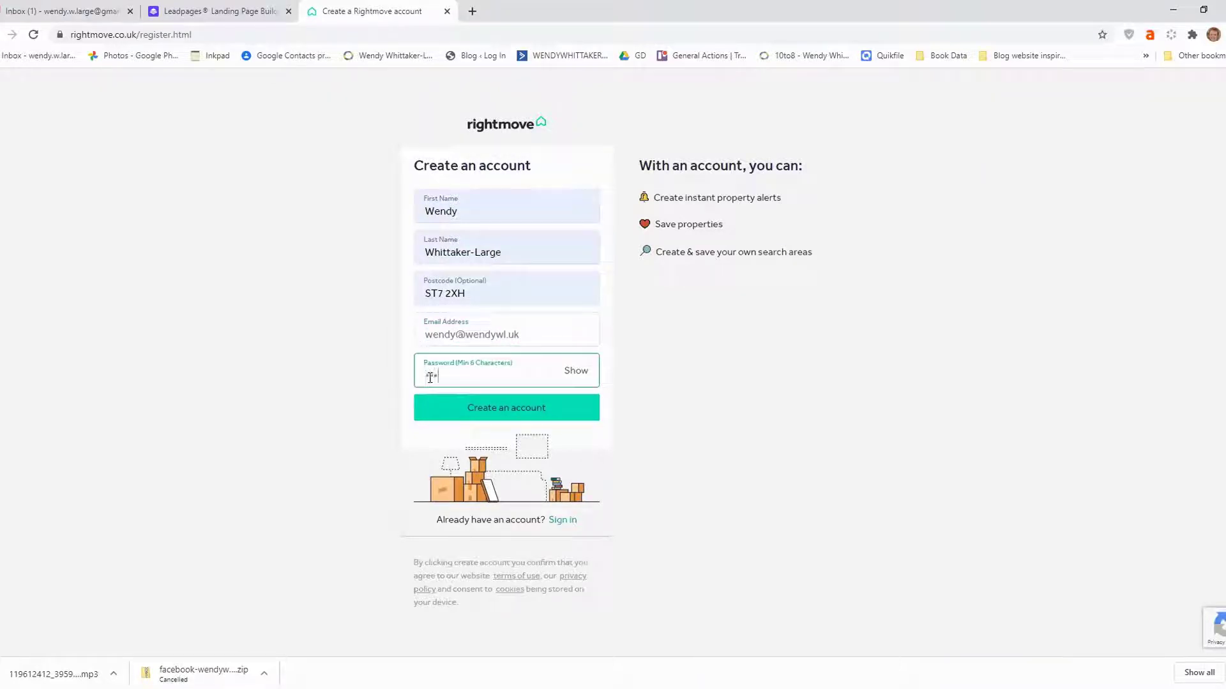
text(***)
click(542, 414)
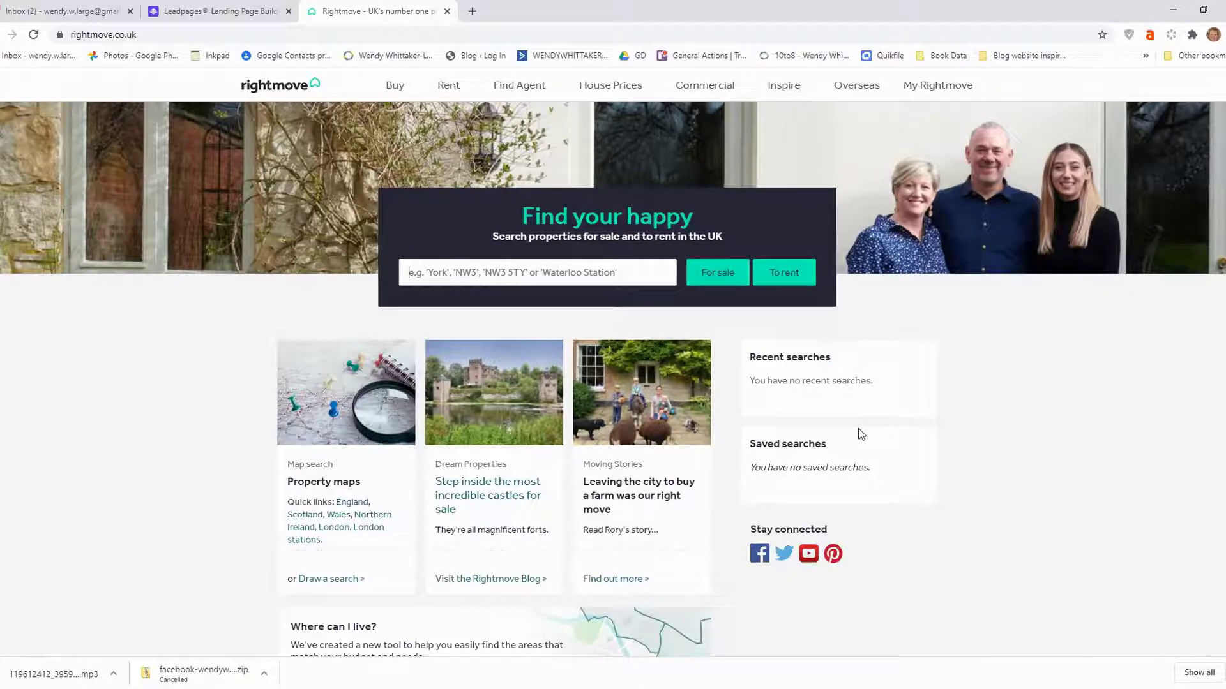
Search for properties for sale in Stoke-On-Trent, Staffordshire.
text(S)
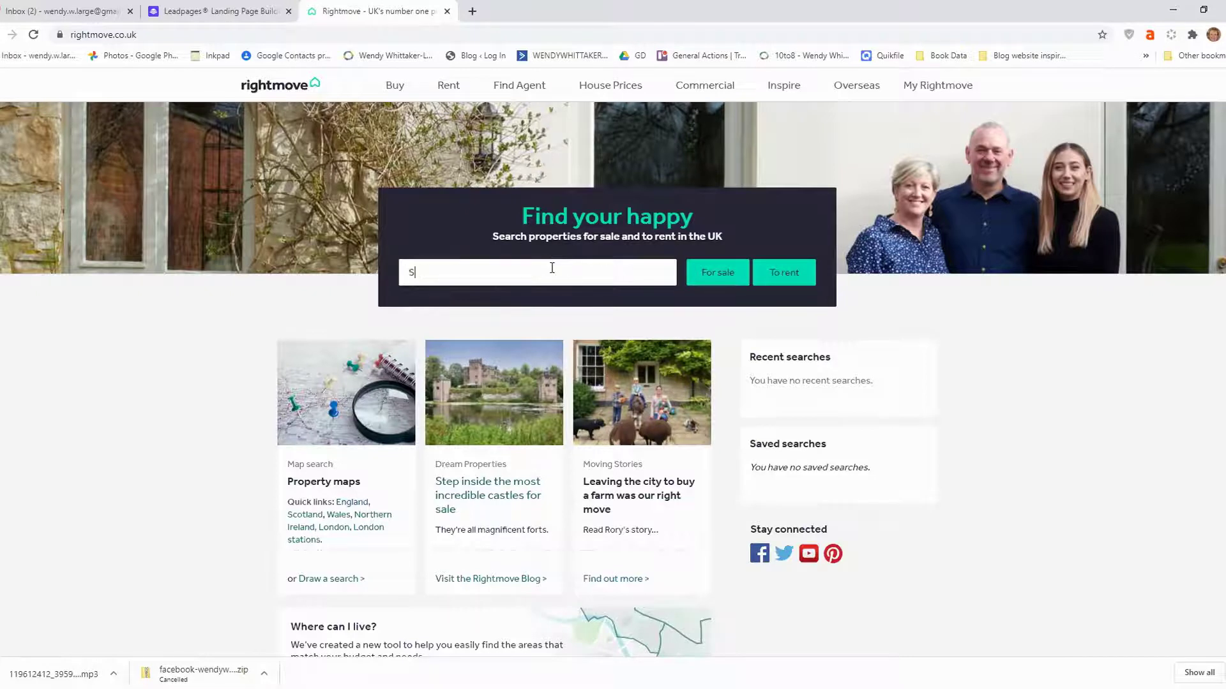
text(tok)
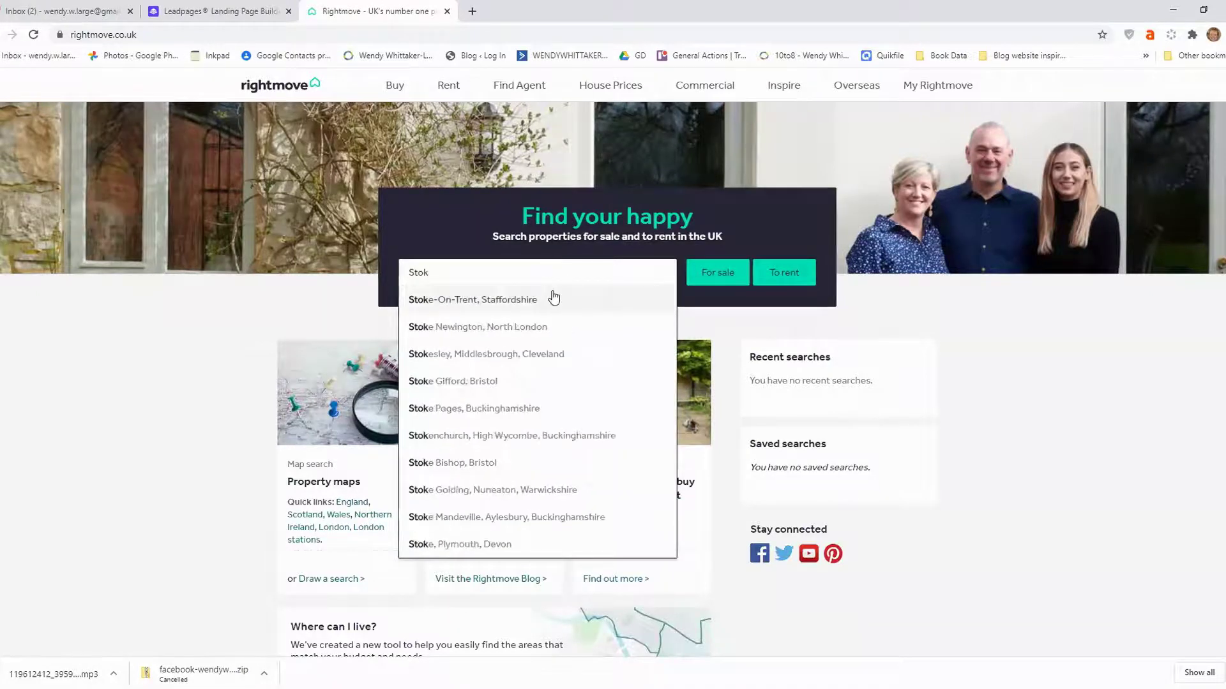
click(553, 298)
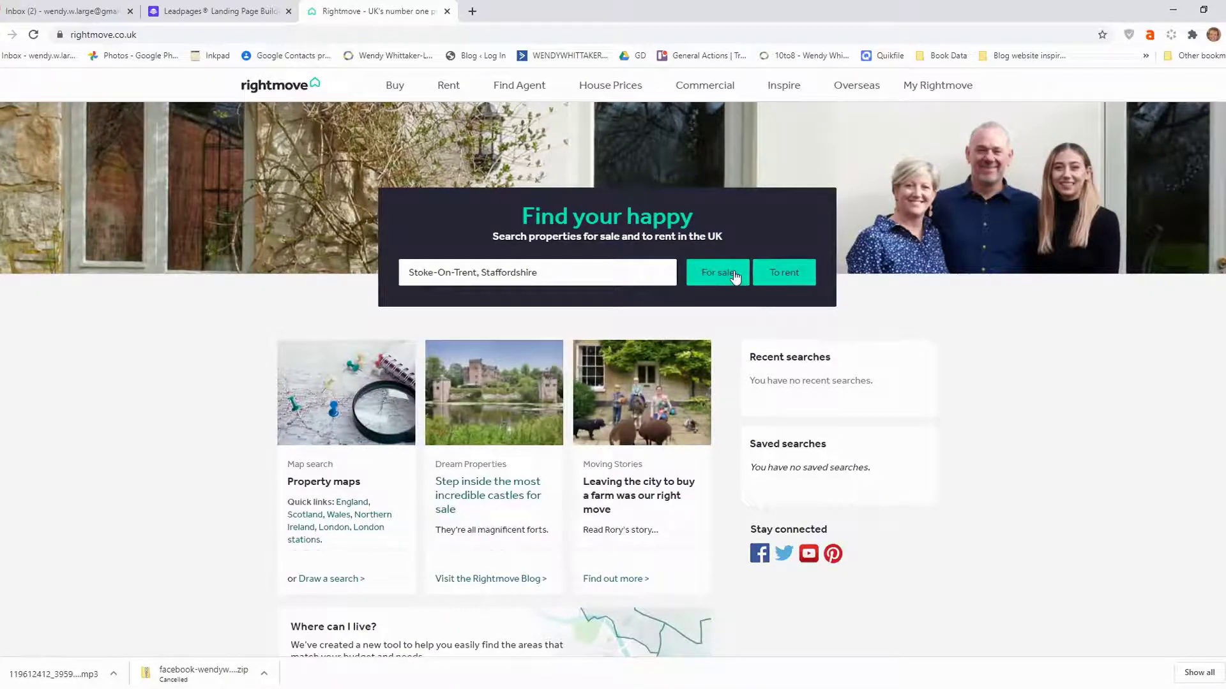
click(735, 276)
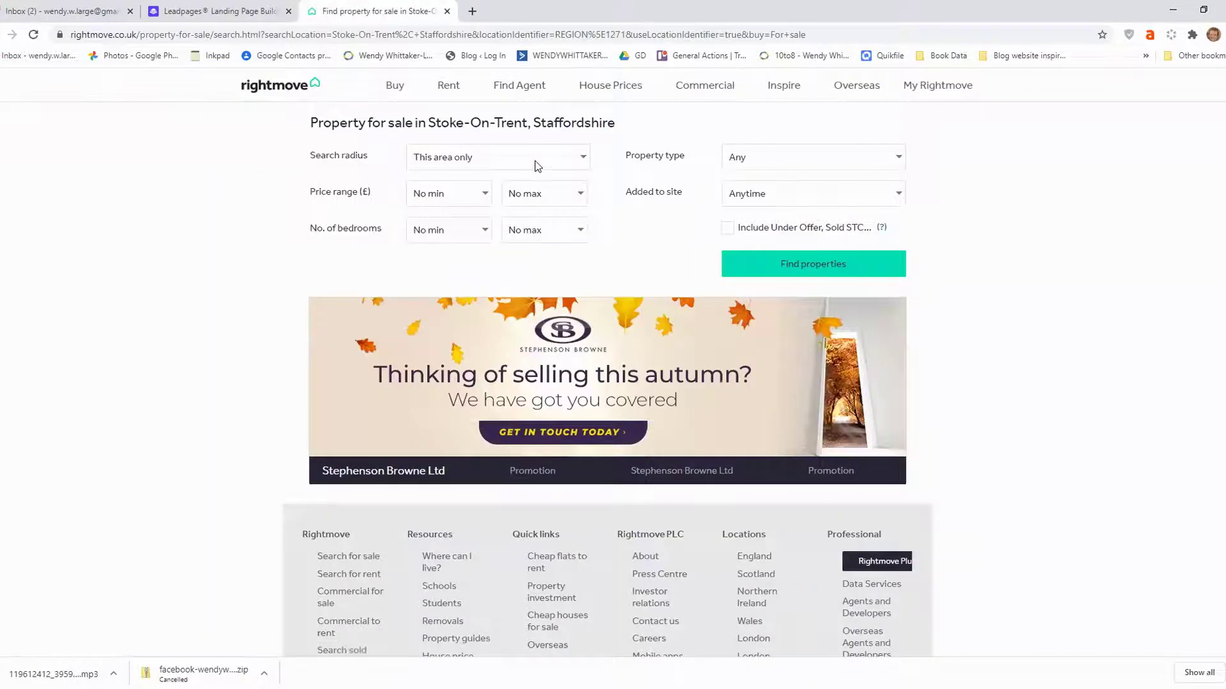
Filter to a maximum price of £125,000 and at least 2 bedrooms, then find properties.
click(561, 194)
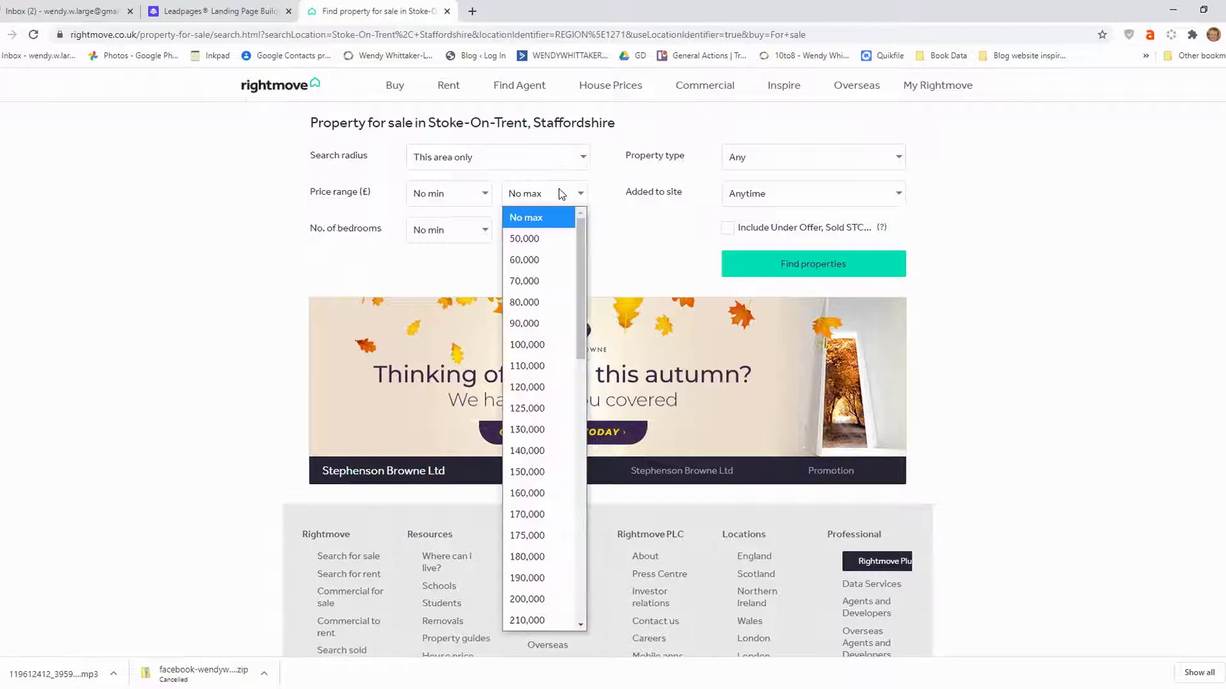
click(548, 409)
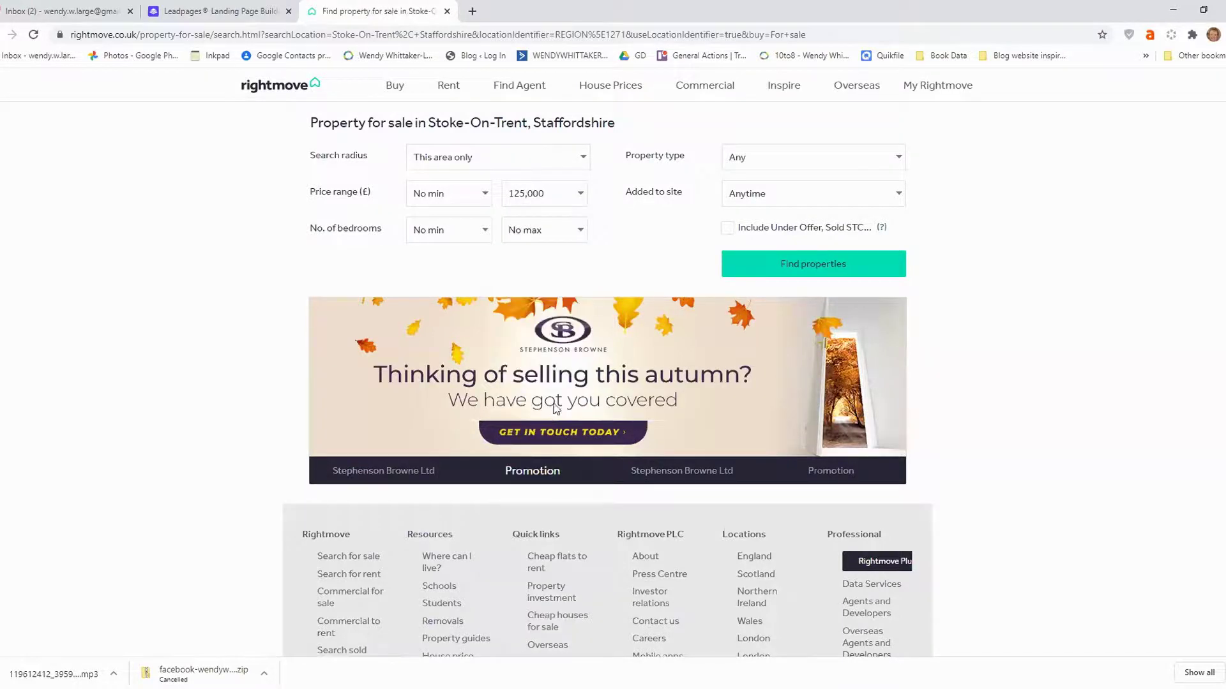
click(450, 238)
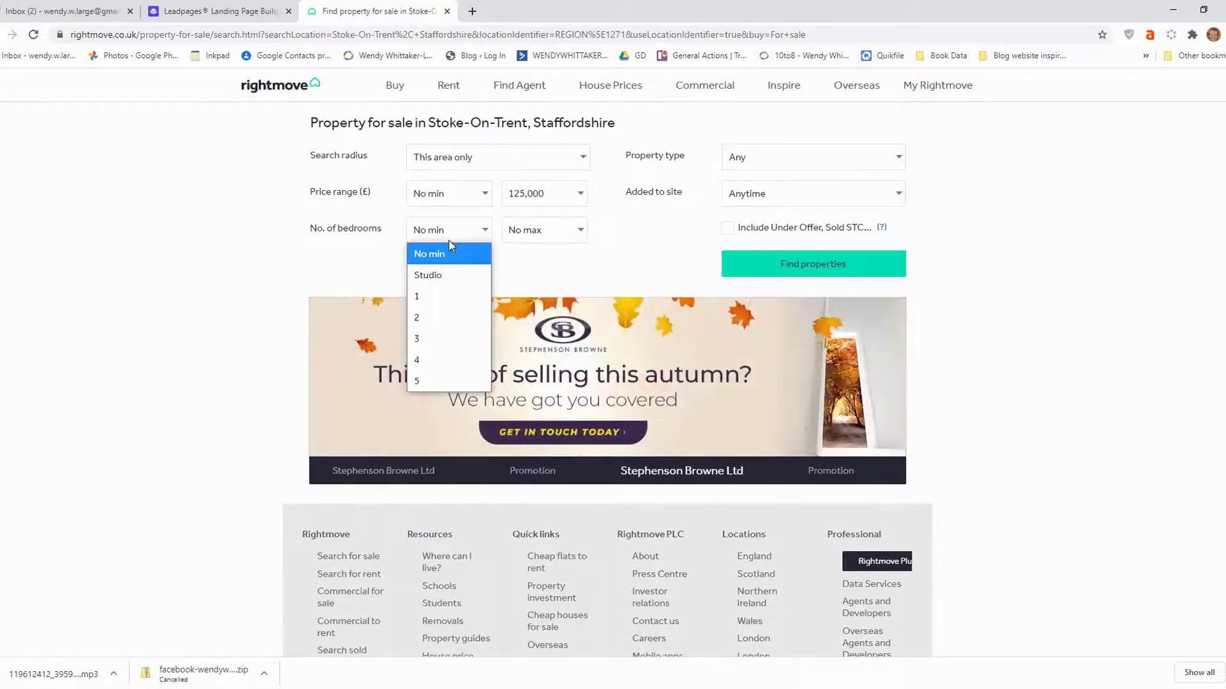
click(442, 316)
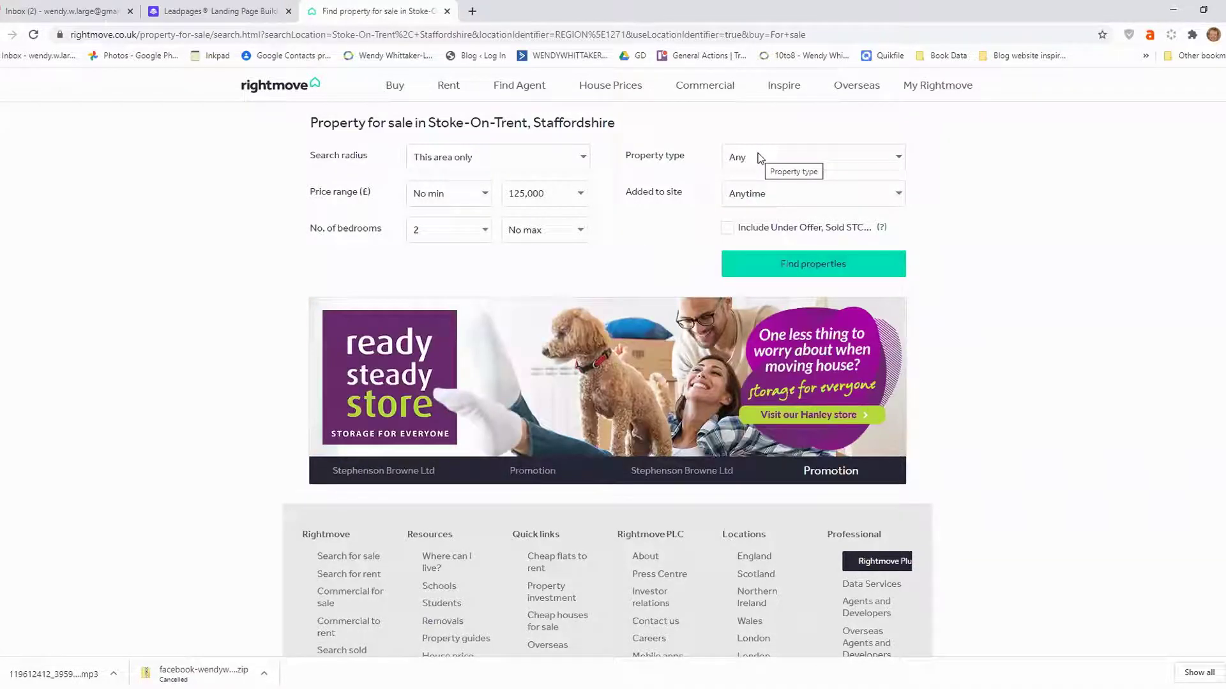
click(810, 268)
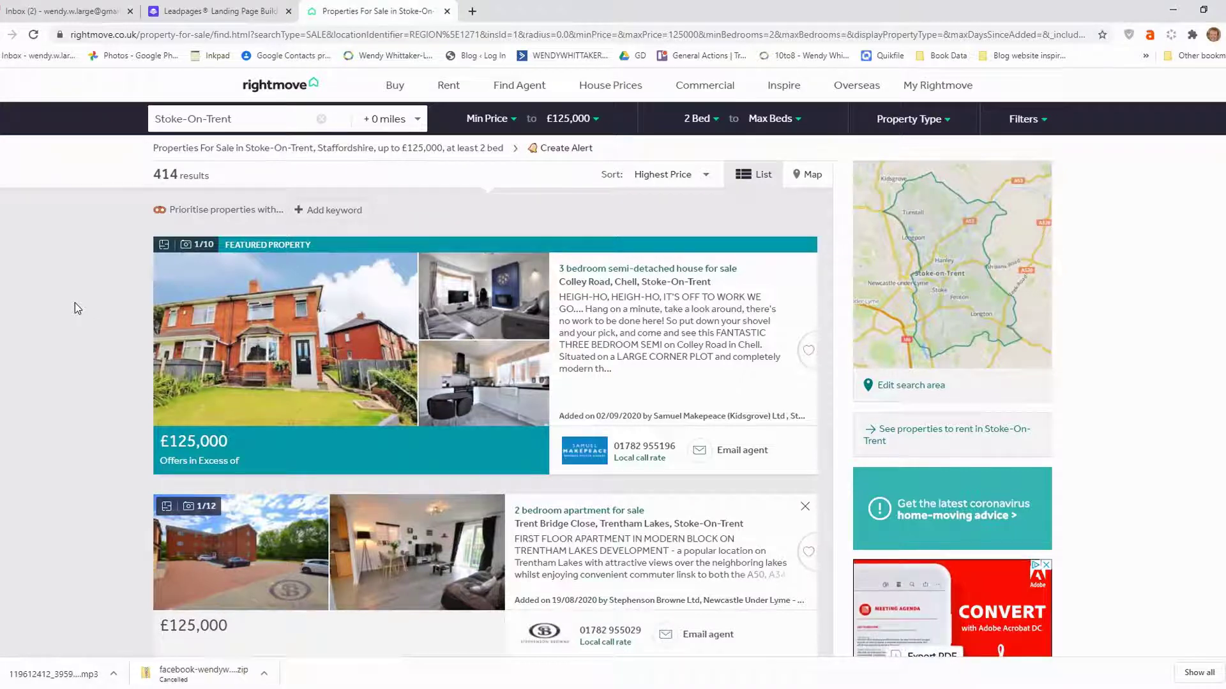
Try Lowest Price and Newest Listed sorting, finally ordering the 414 results by Oldest Listed.
click(677, 183)
click(670, 219)
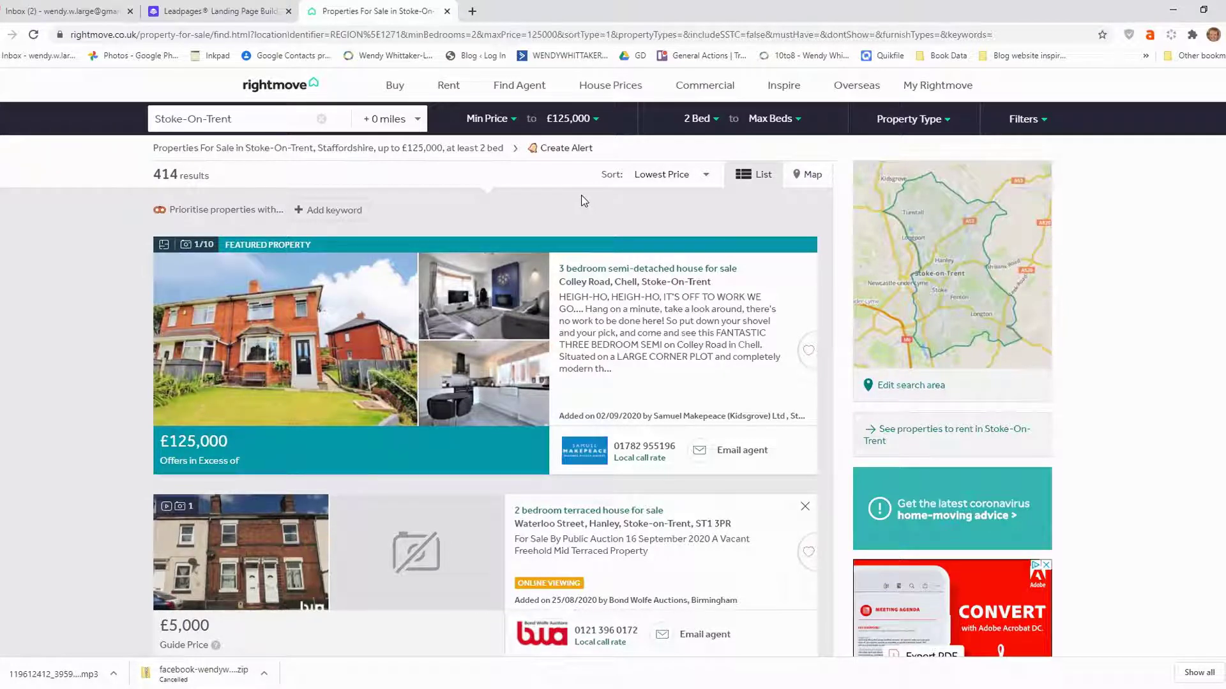
click(643, 183)
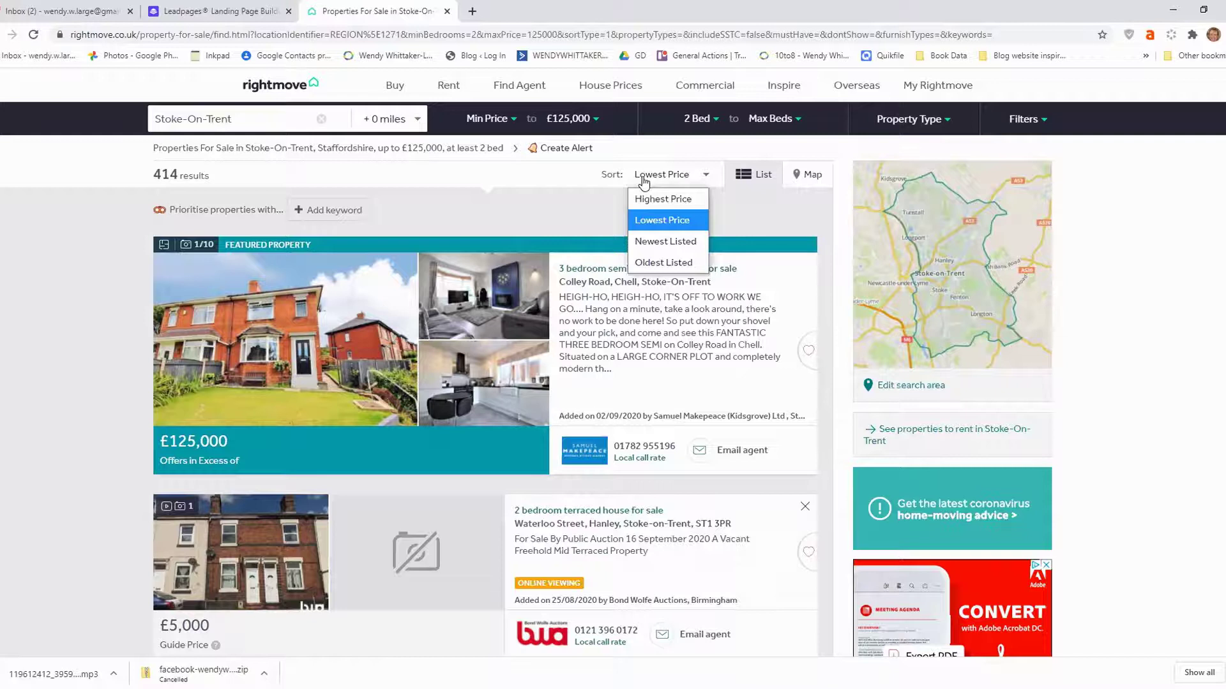
click(648, 249)
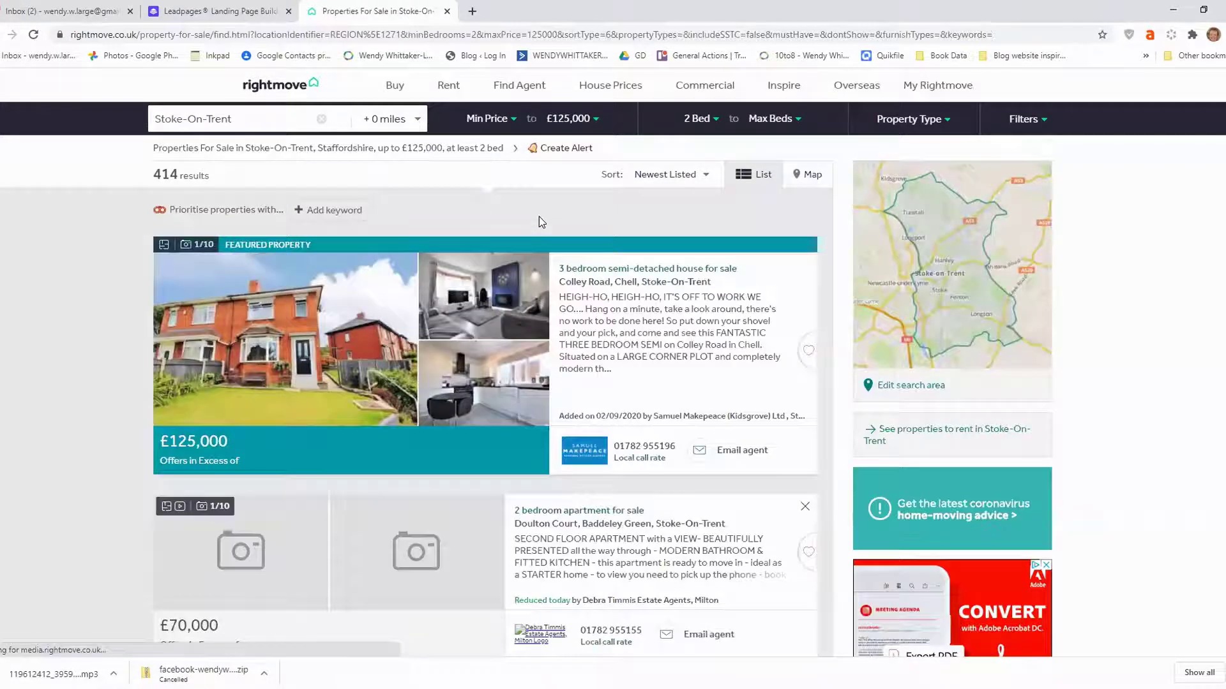
click(654, 179)
click(666, 261)
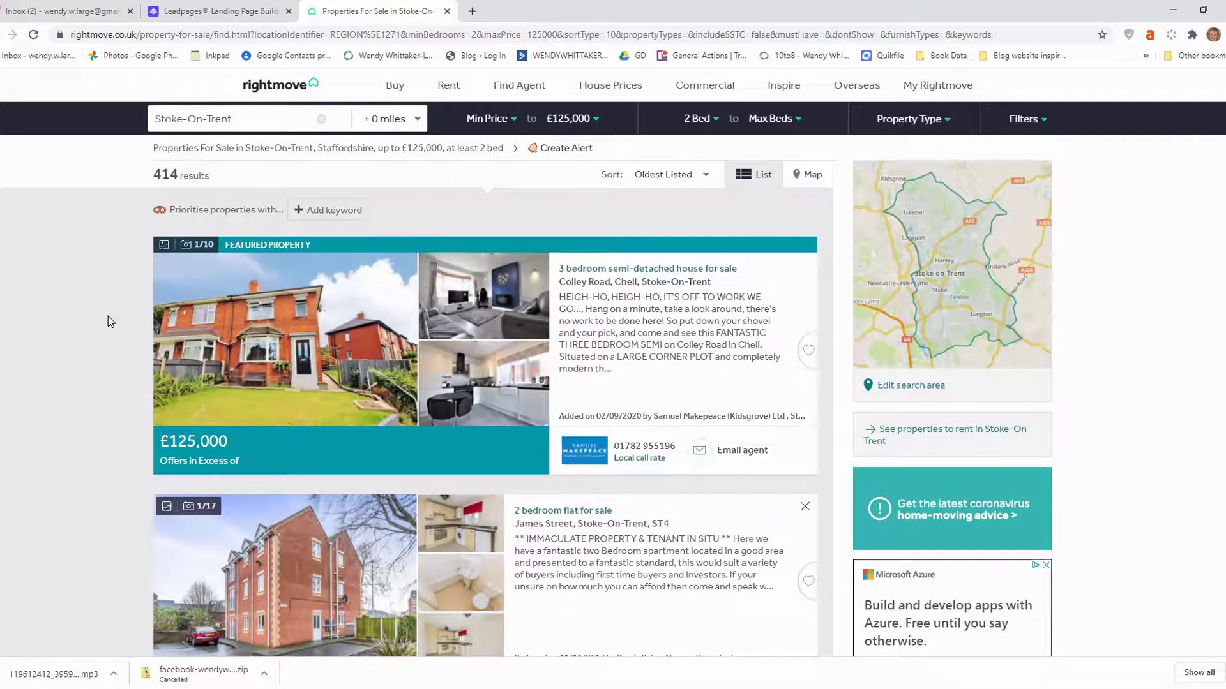
scroll(110, 321, down, 3)
scroll(109, 316, down, 1)
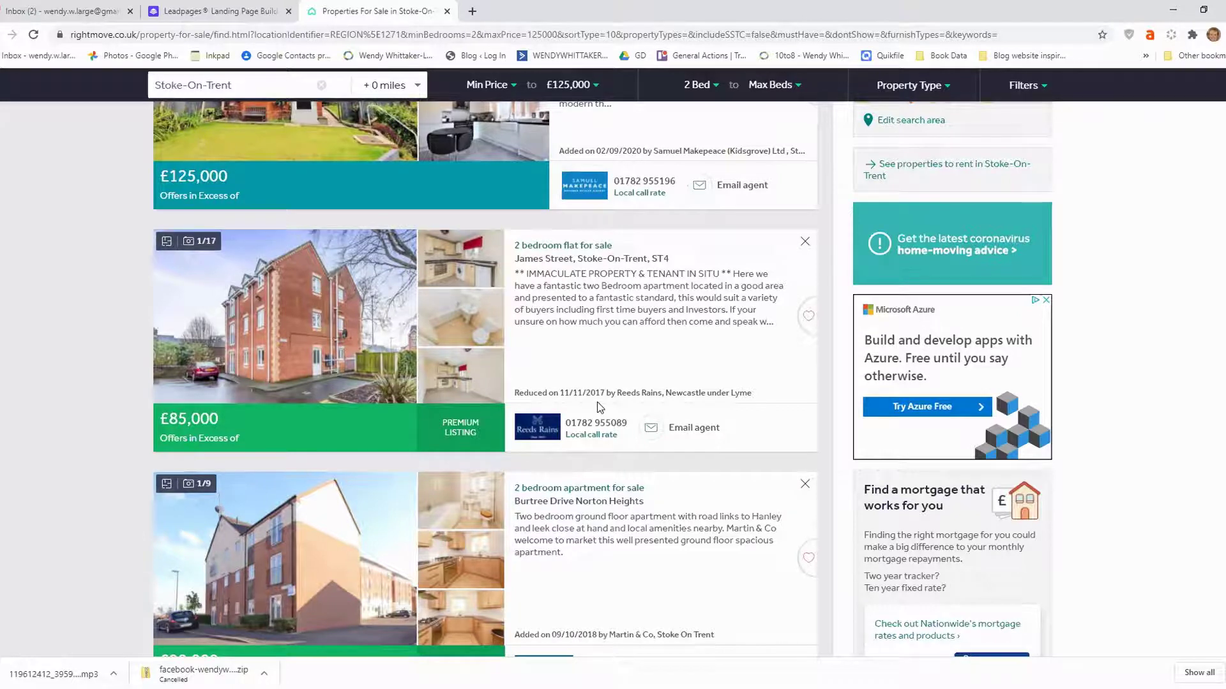
scroll(398, 370, down, 2)
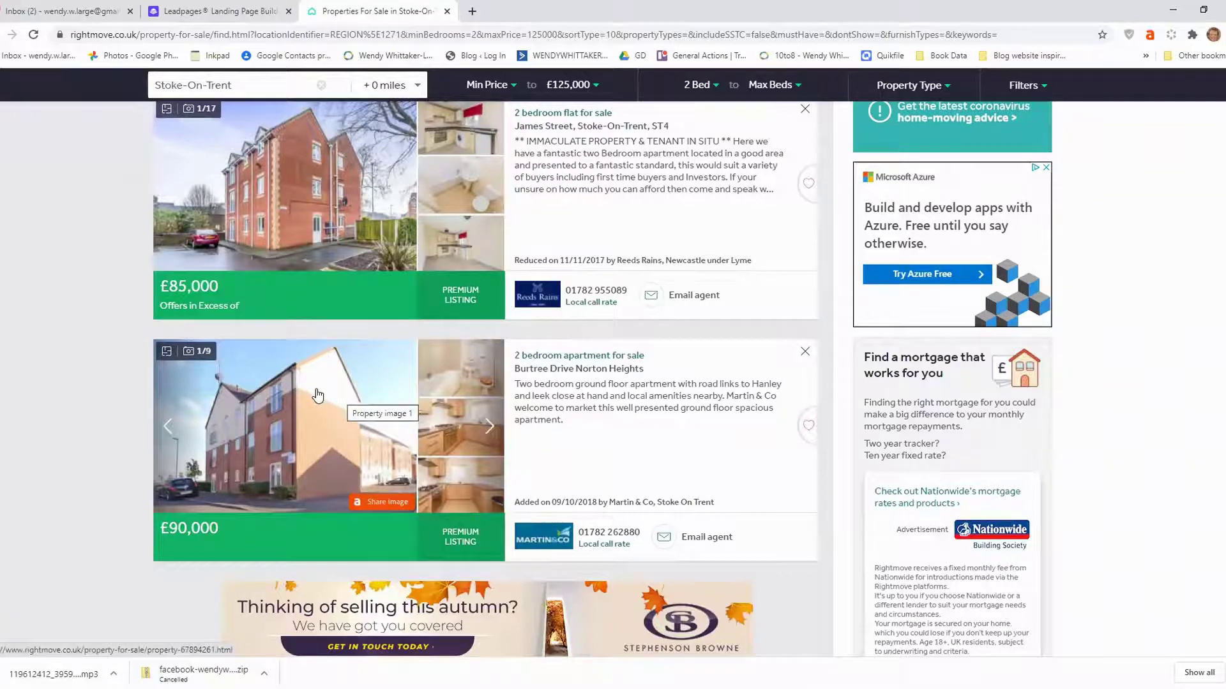
scroll(317, 395, down, 1)
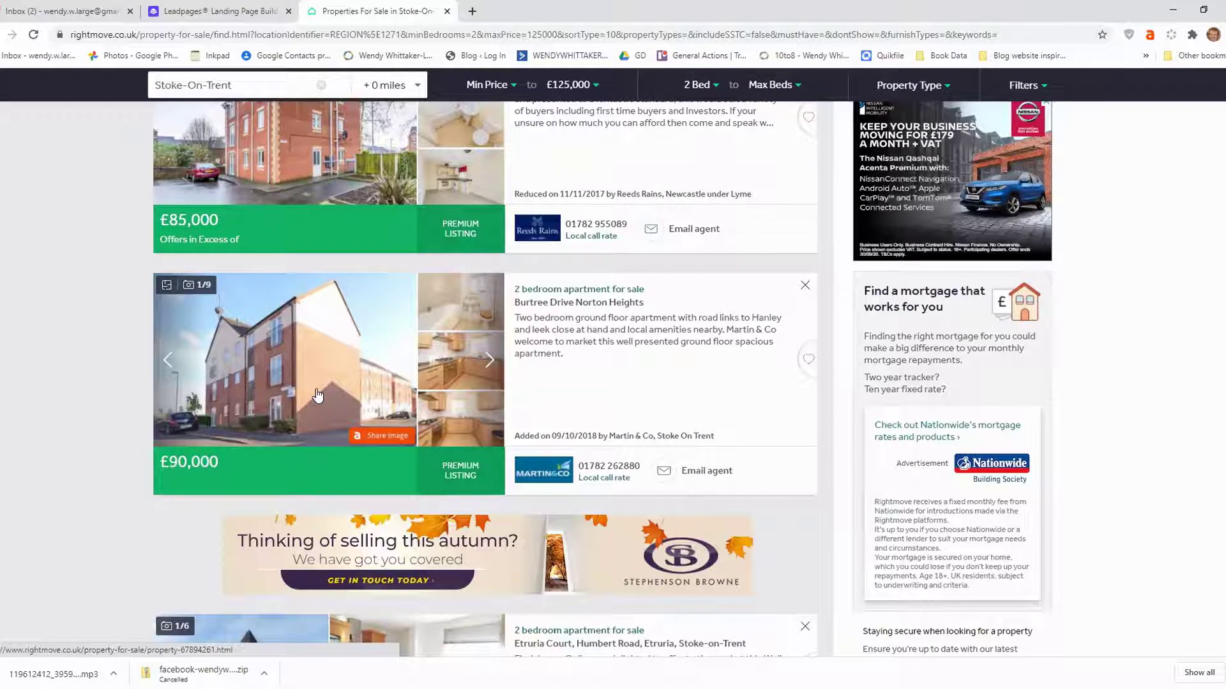
scroll(317, 396, up, 7)
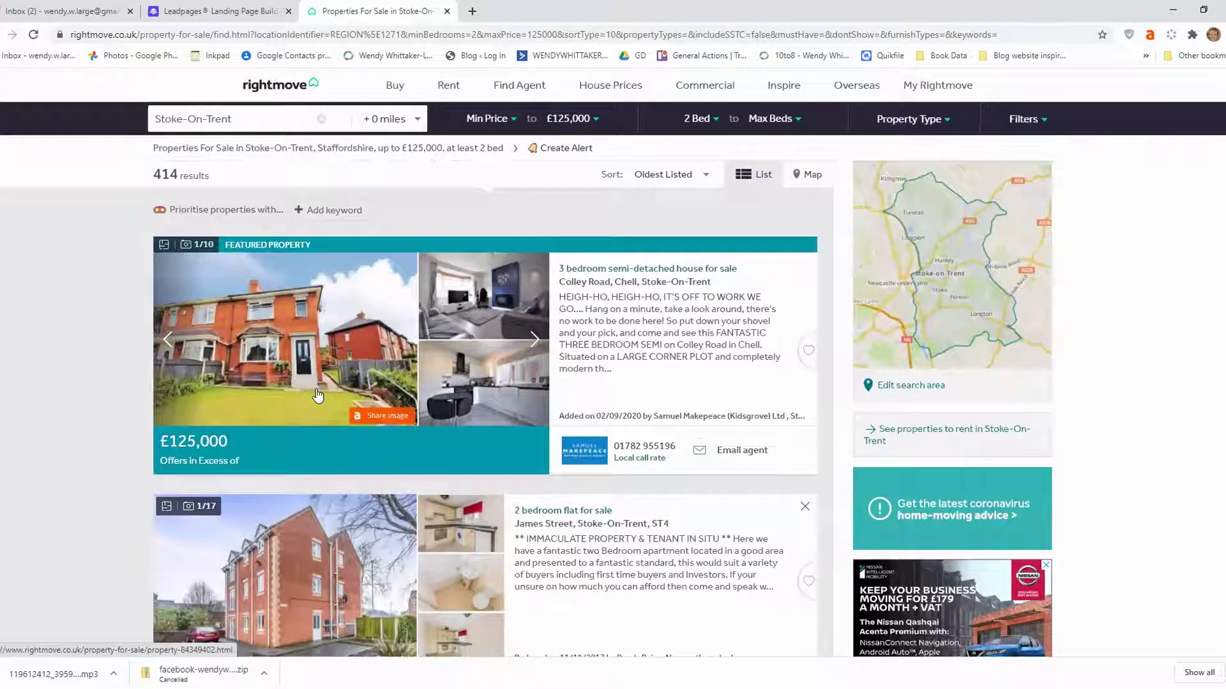
scroll(317, 396, down, 2)
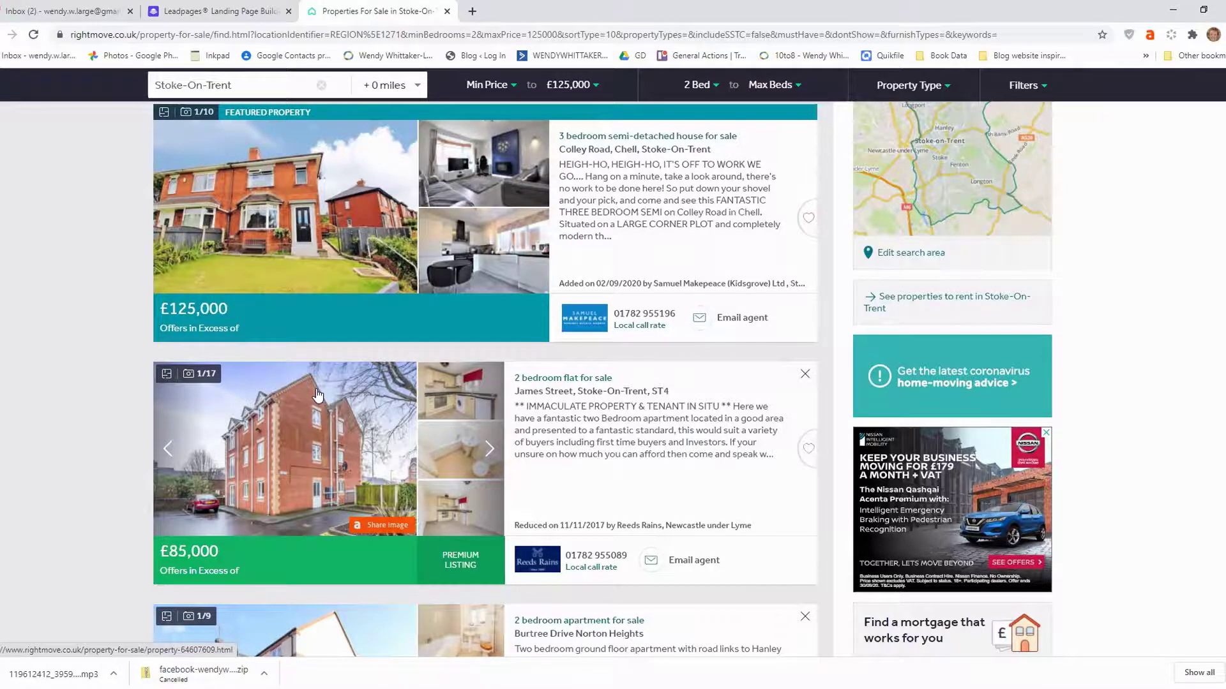
scroll(317, 396, down, 1)
scroll(304, 457, up, 3)
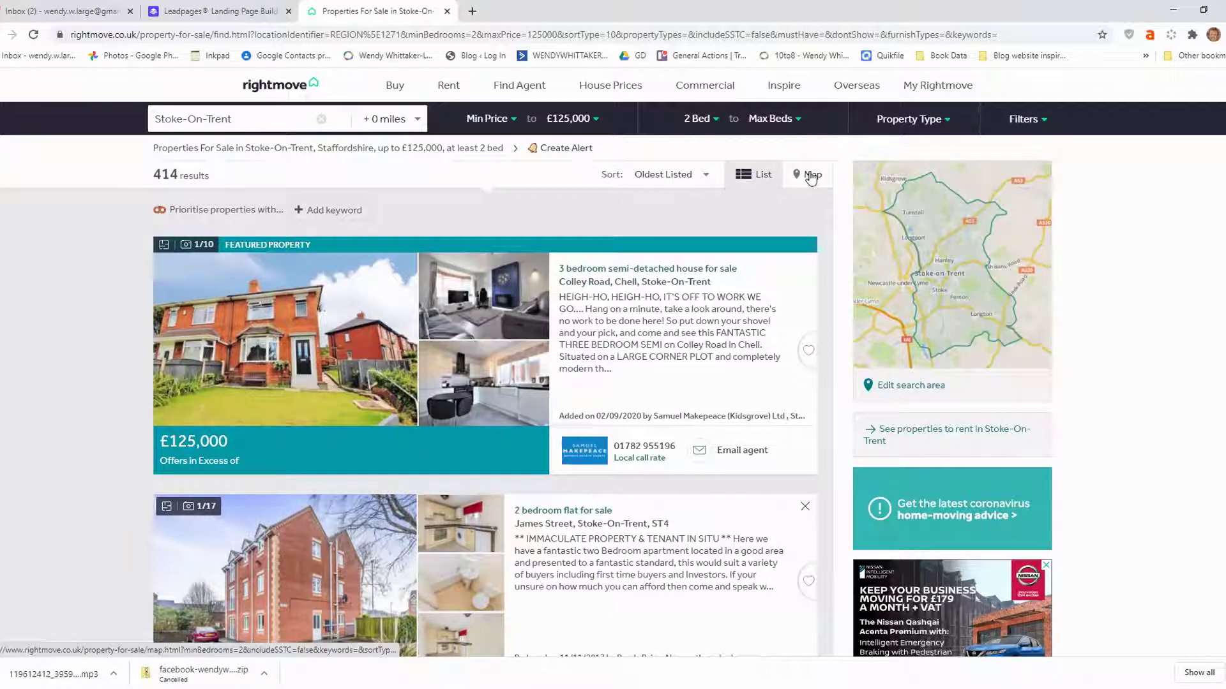
click(810, 176)
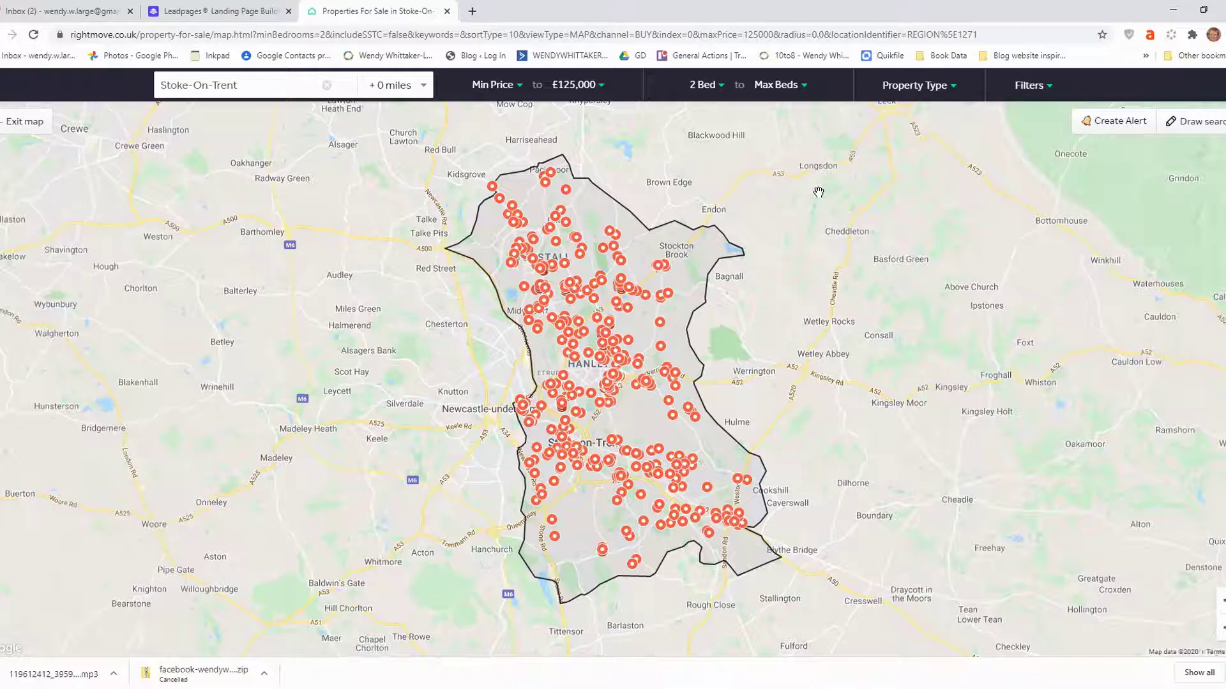
click(674, 417)
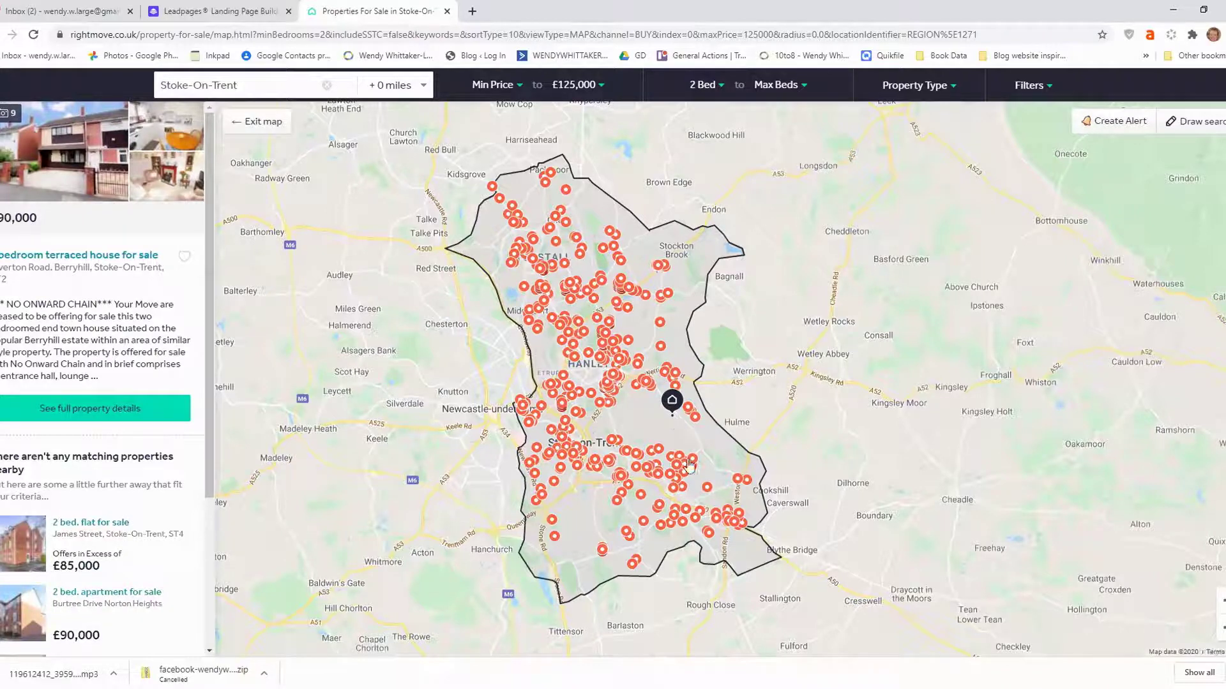
click(737, 482)
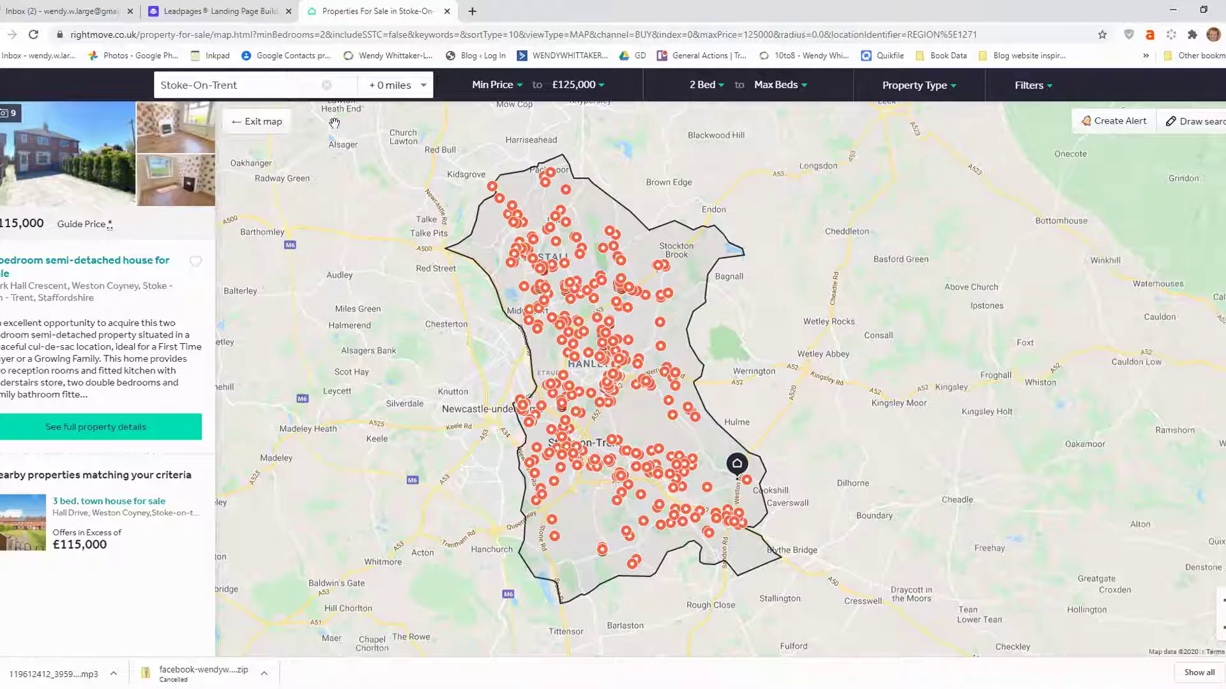
click(262, 123)
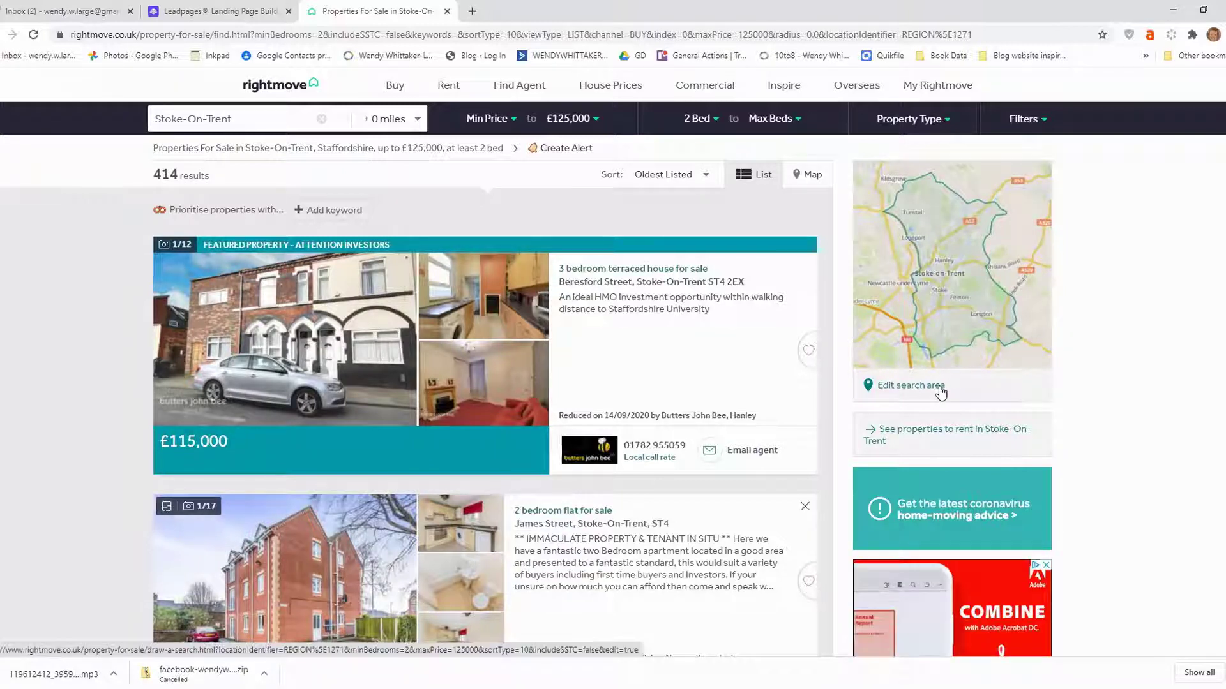
Open the Draw a Search page via 'Edit search area' under the mini map.
click(941, 392)
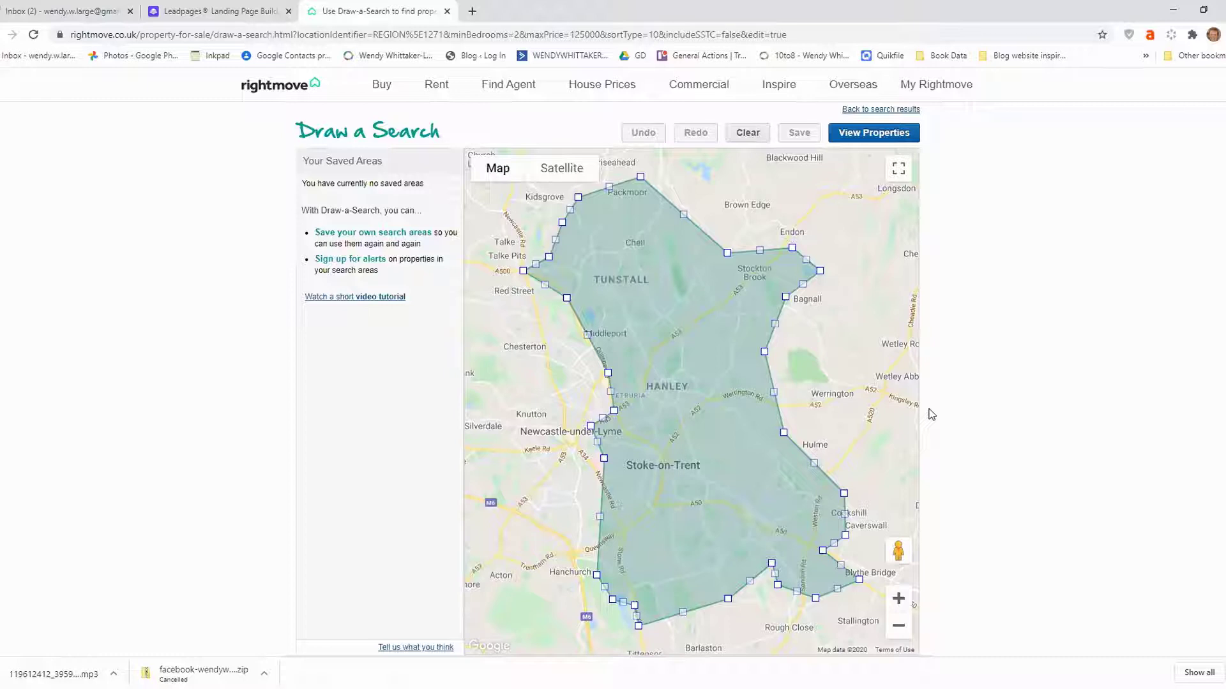
Clear the Stoke-on-Trent boundary and draw a four-corner diamond around Hanley, closing at Etruria.
click(747, 132)
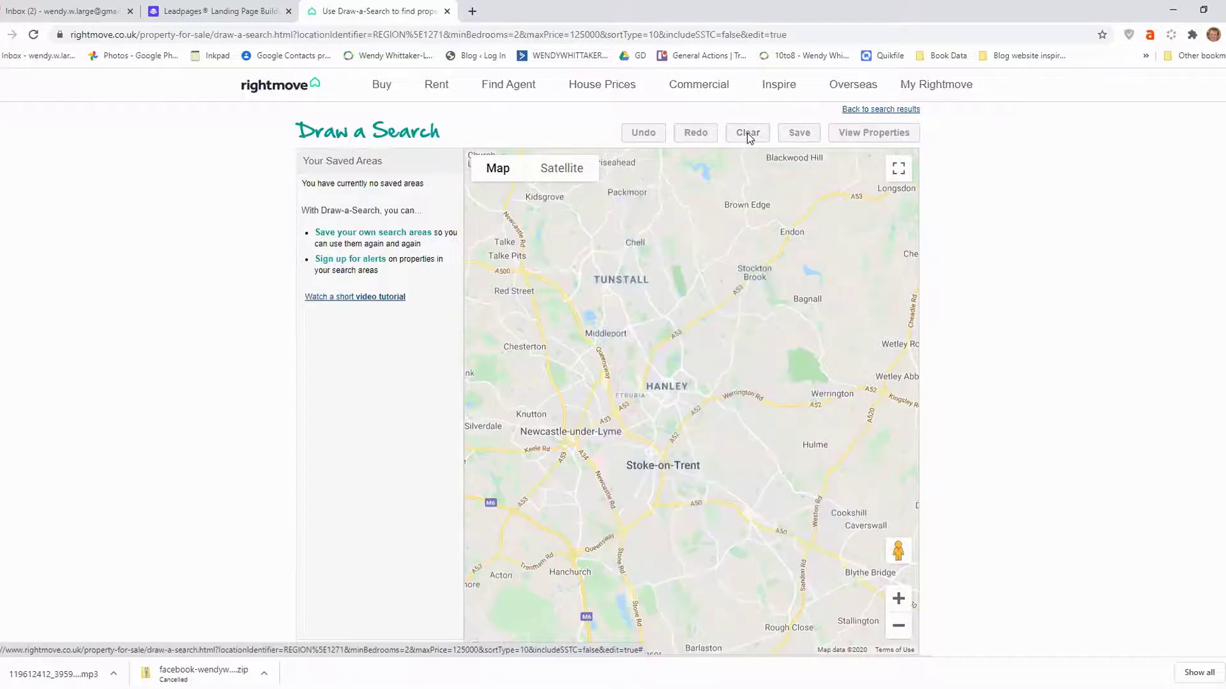
drag(726, 388, 803, 309)
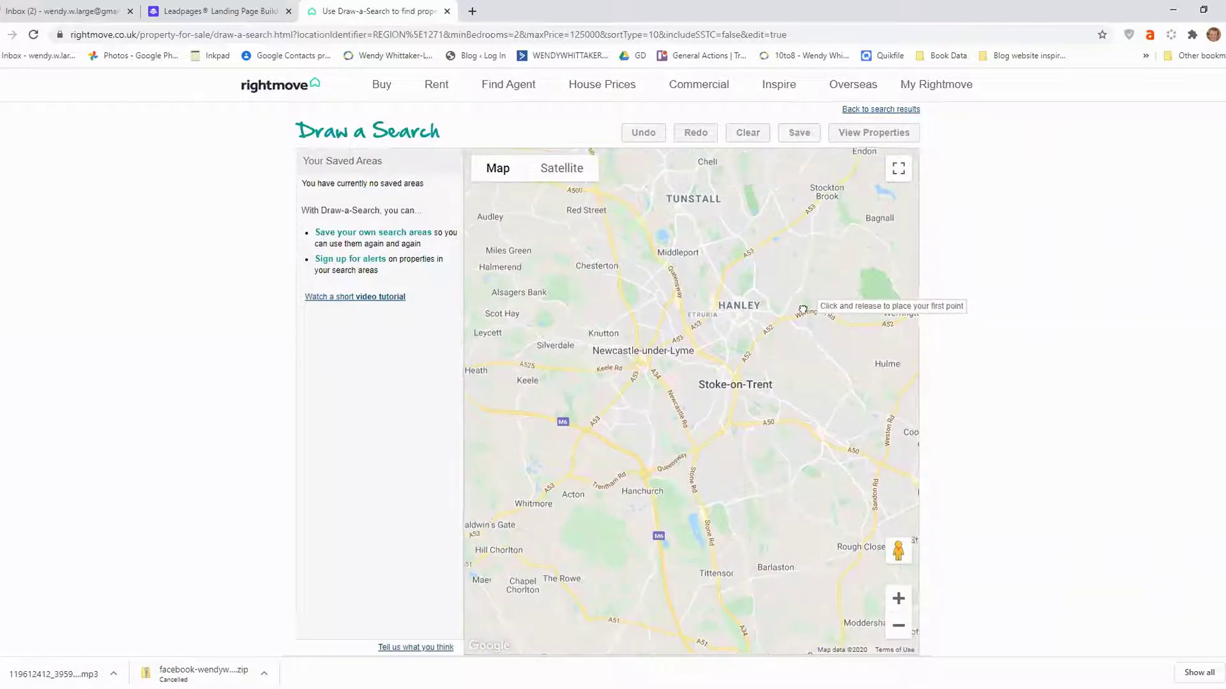
click(683, 308)
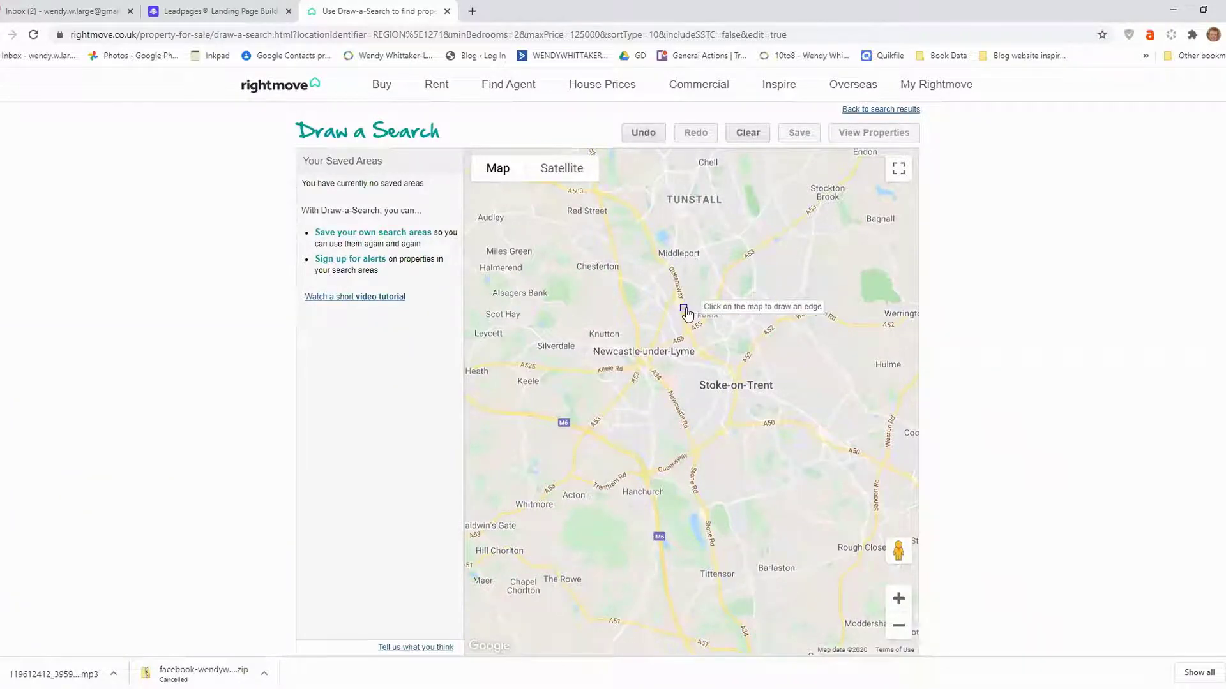
click(722, 270)
click(774, 327)
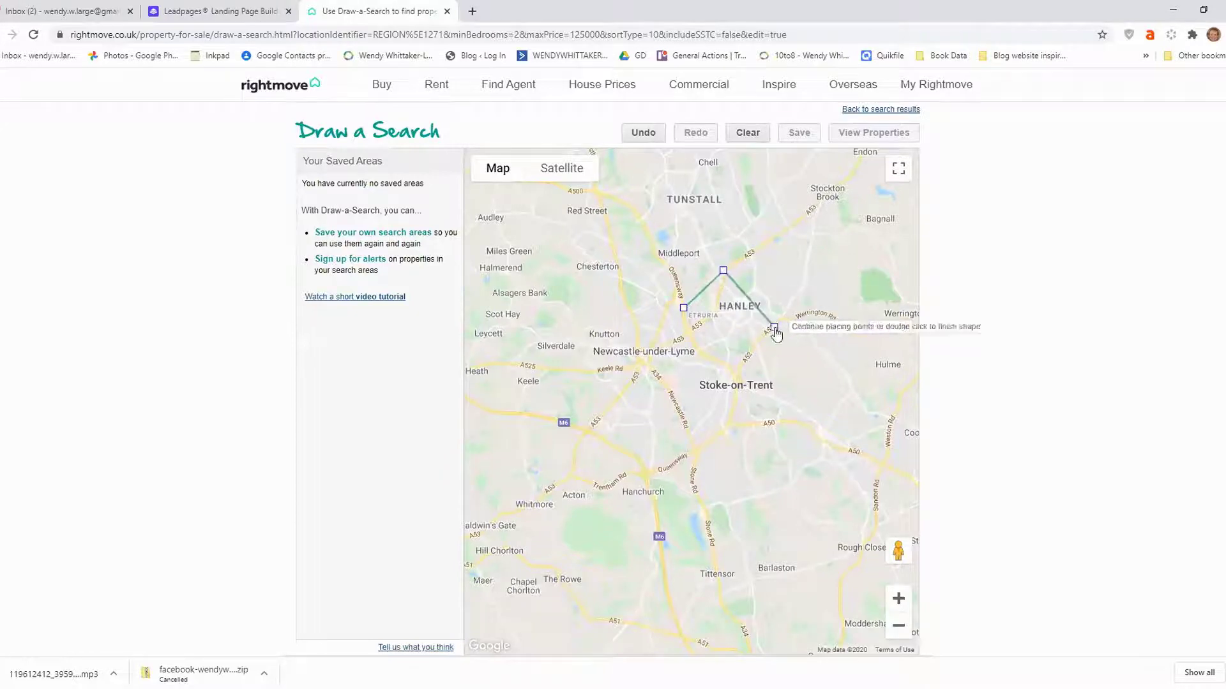
click(727, 370)
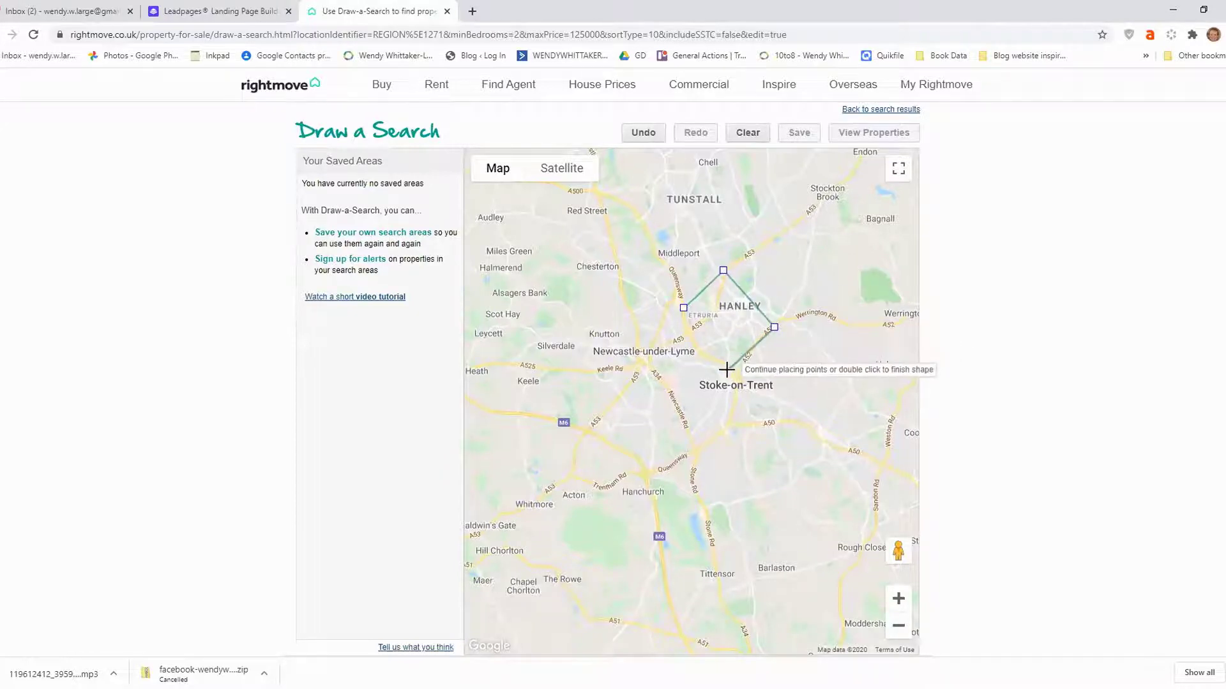
click(683, 308)
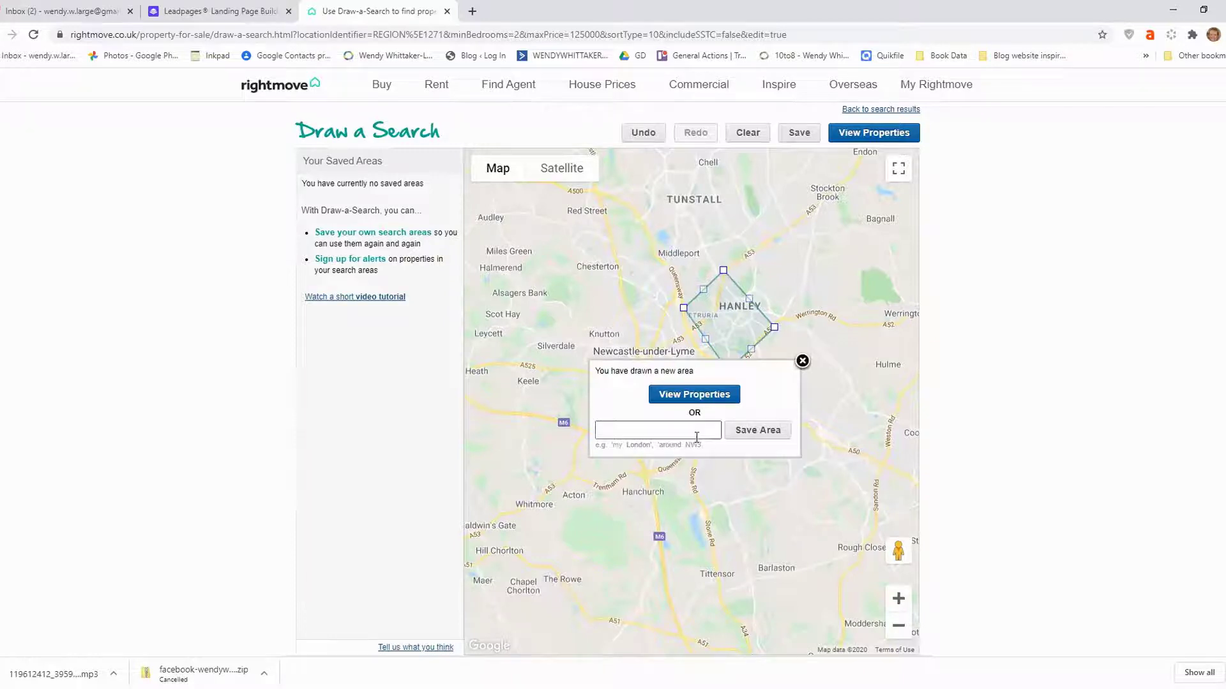
Name the drawn area 'HMO Area 1', save it, and view its properties.
click(697, 429)
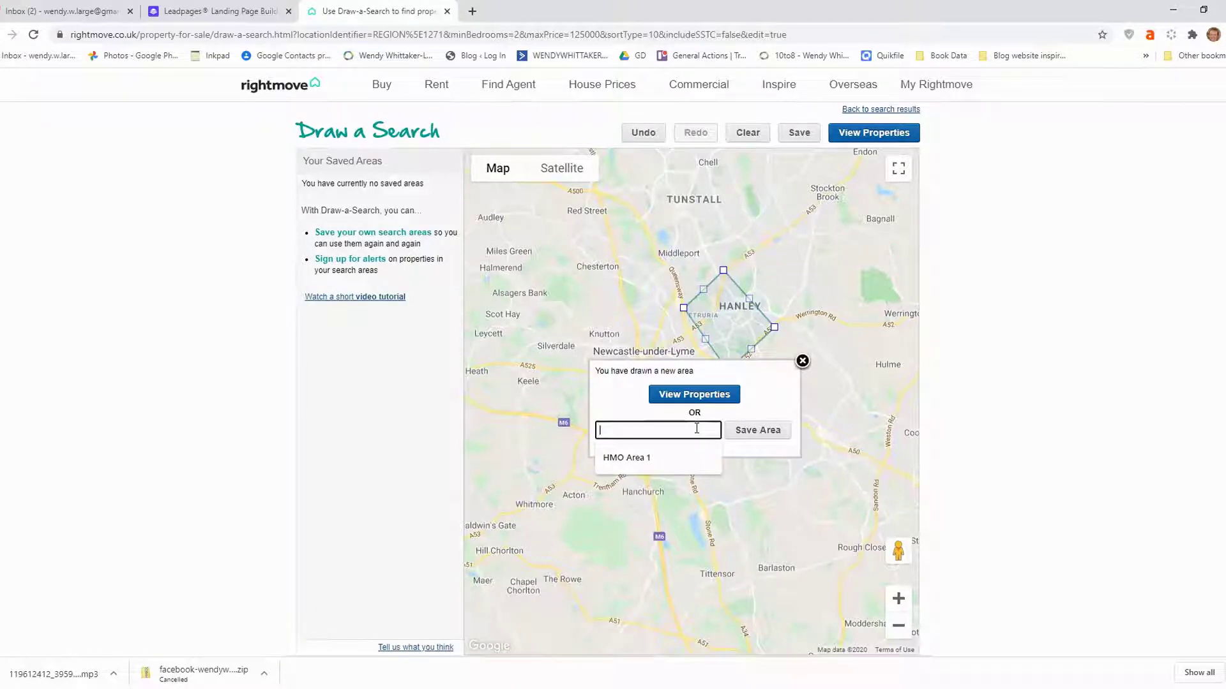
click(671, 457)
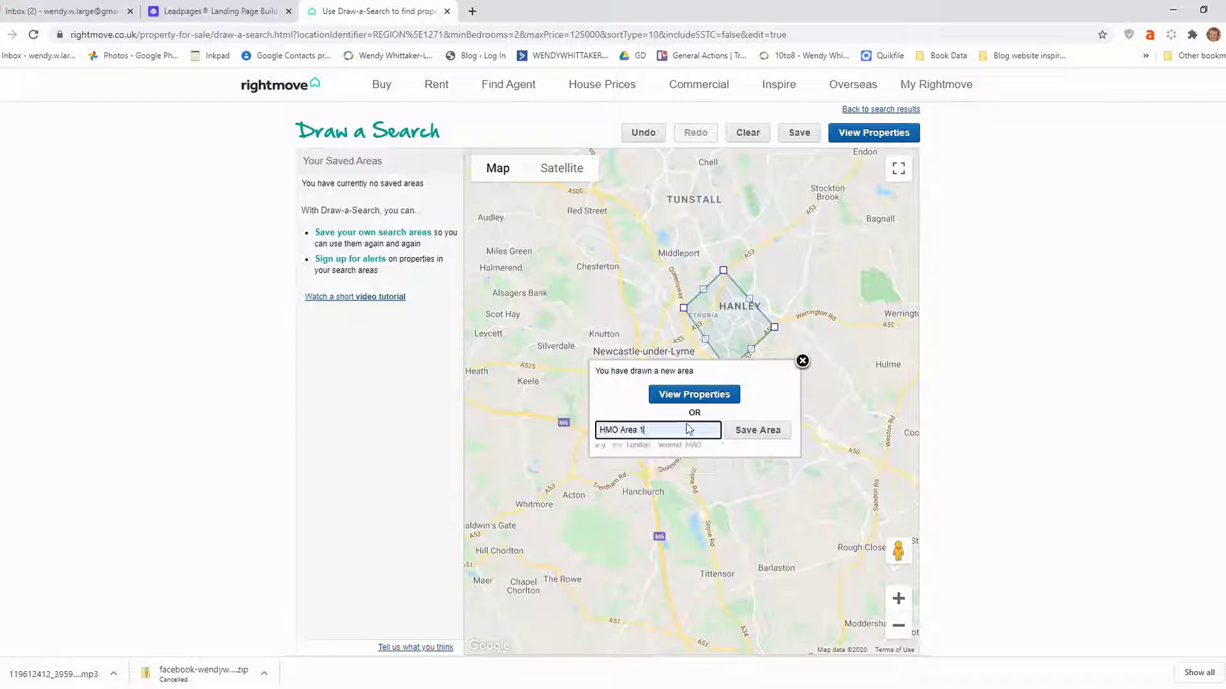
click(746, 436)
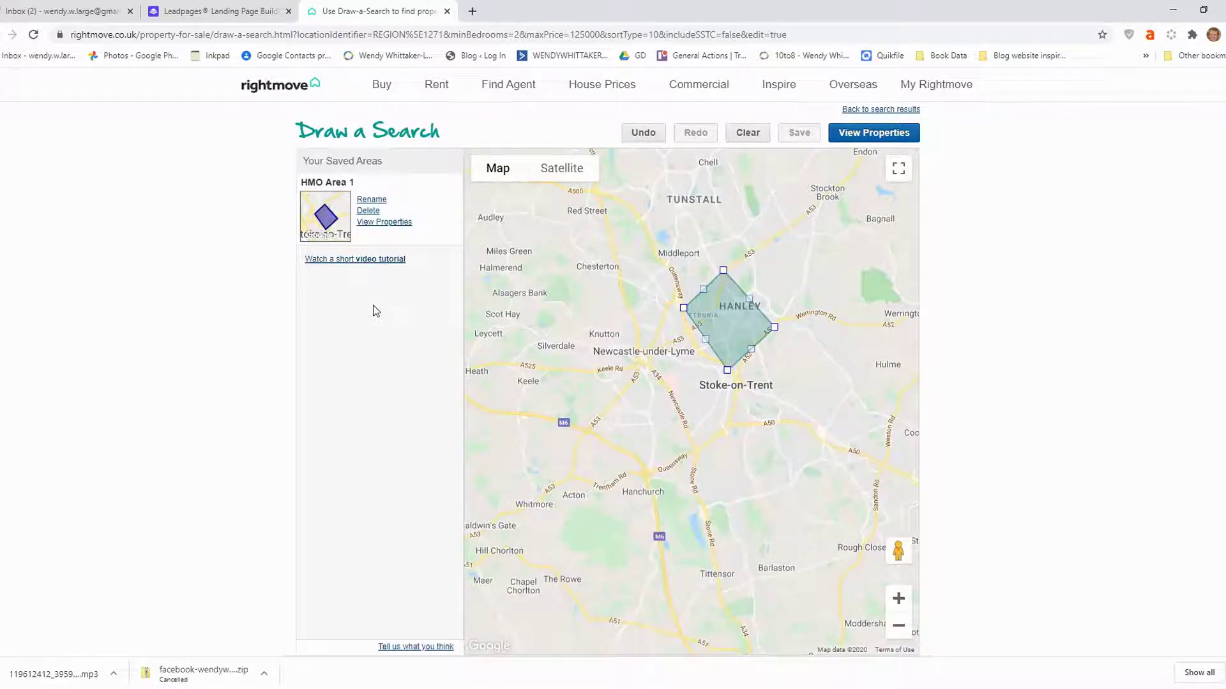
click(846, 134)
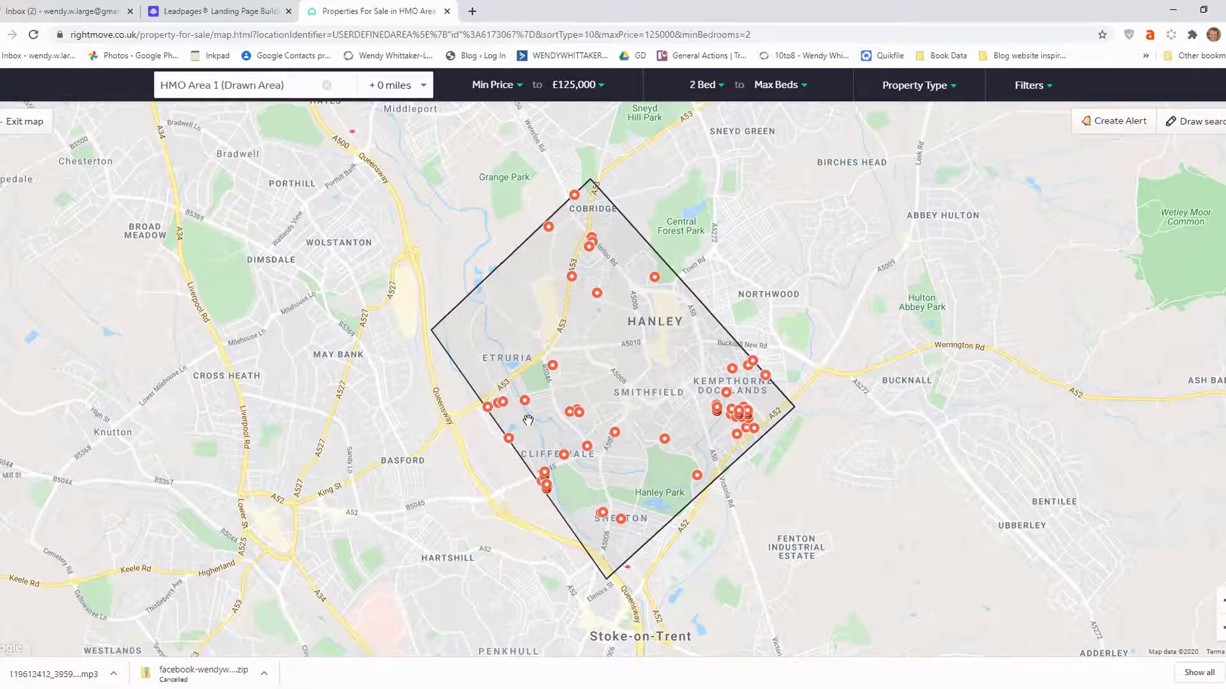
Set minimum bedrooms to 3 after briefly trying 4, and preview the property near Cliffe Vale.
click(709, 86)
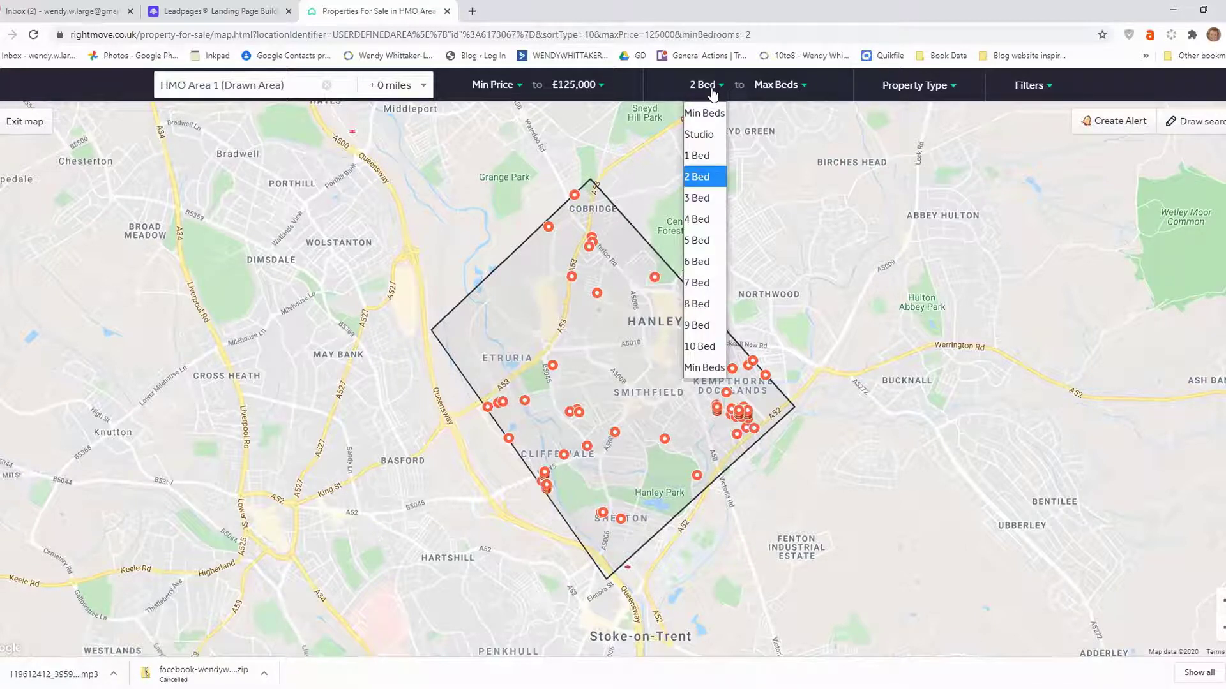
click(706, 219)
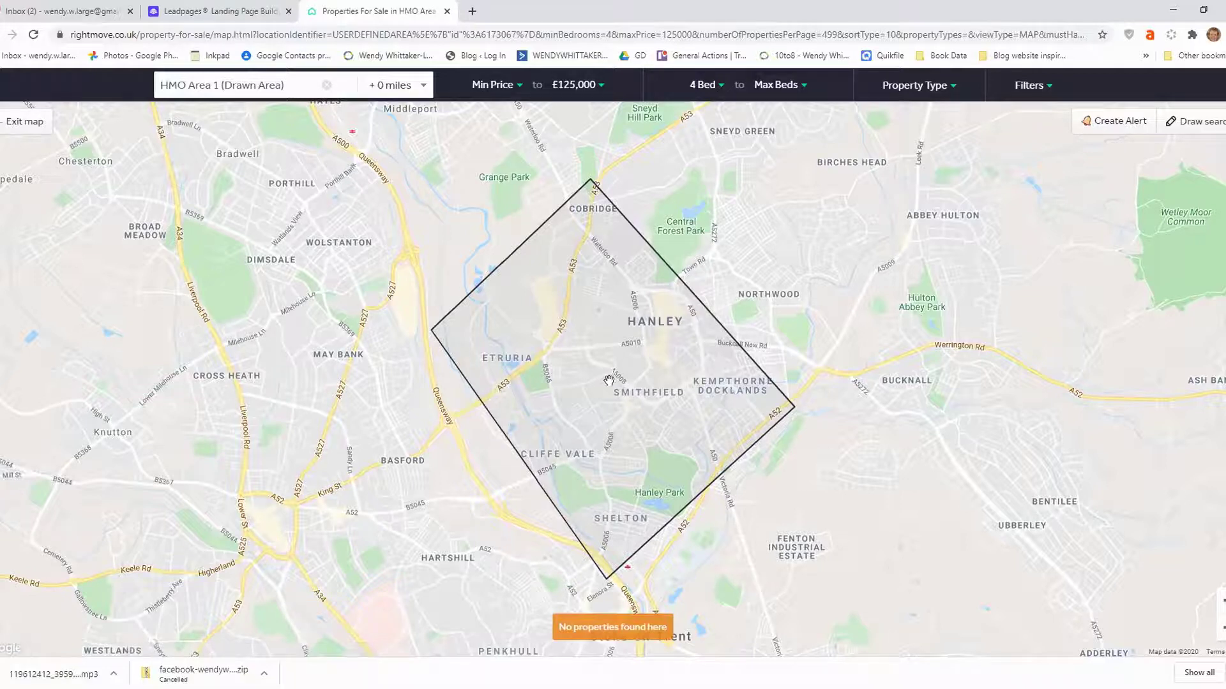
click(715, 96)
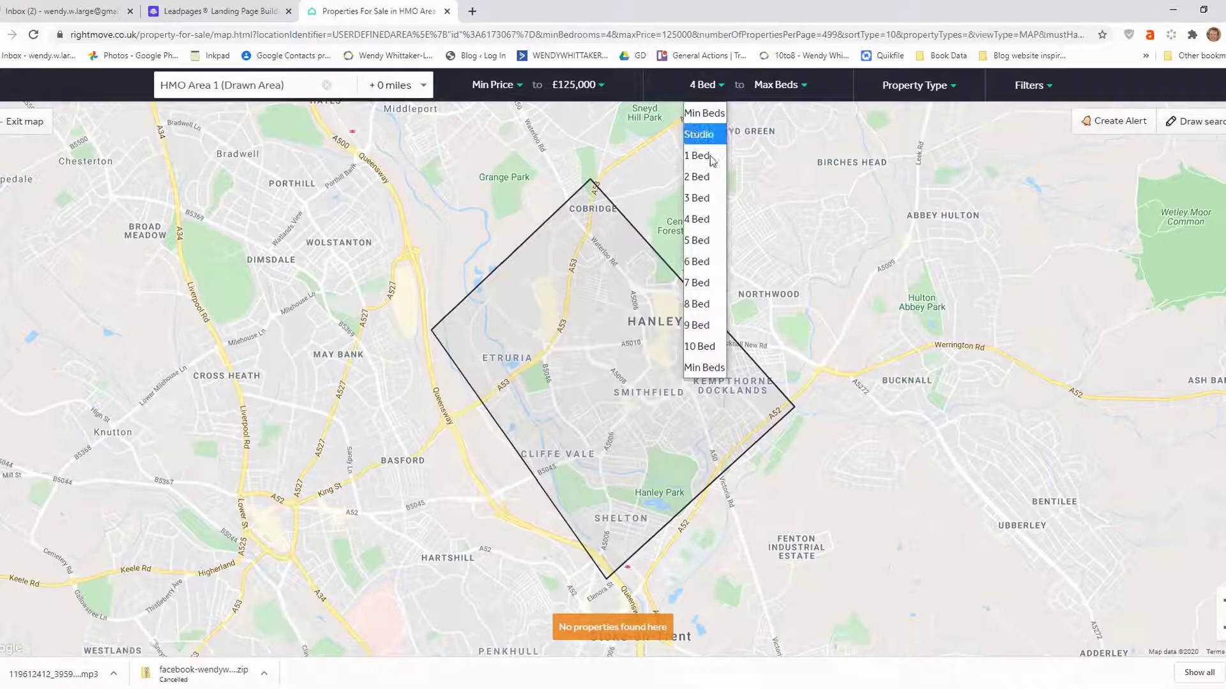
click(706, 198)
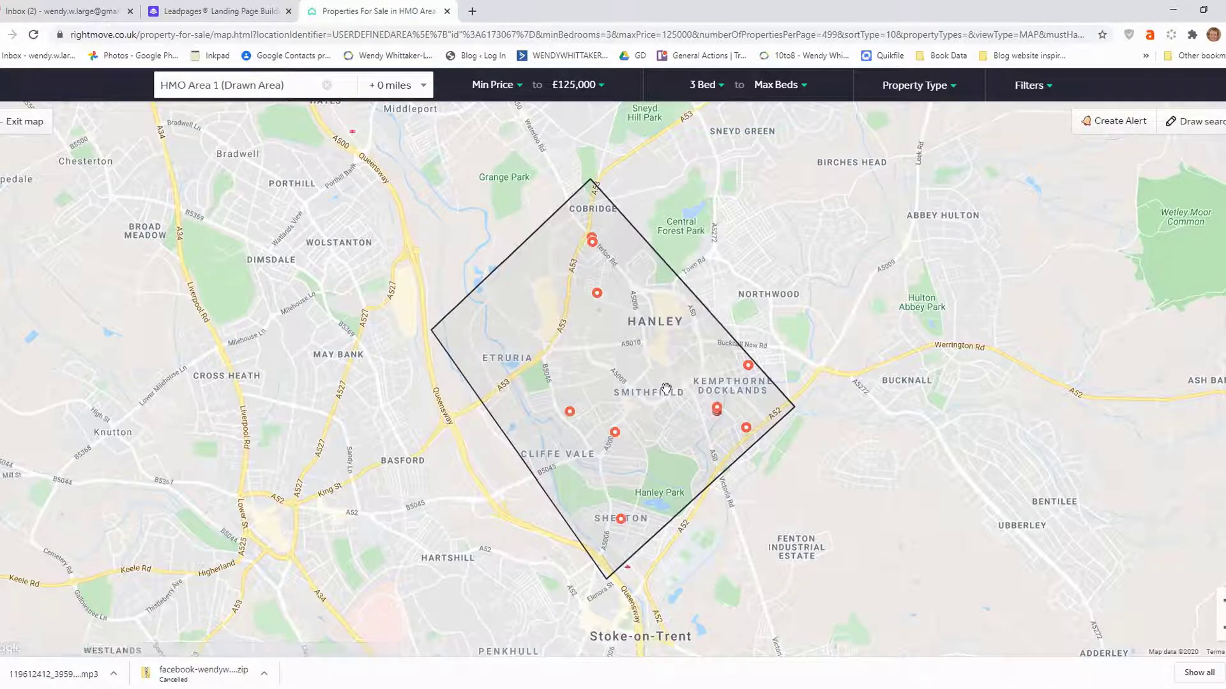
click(613, 436)
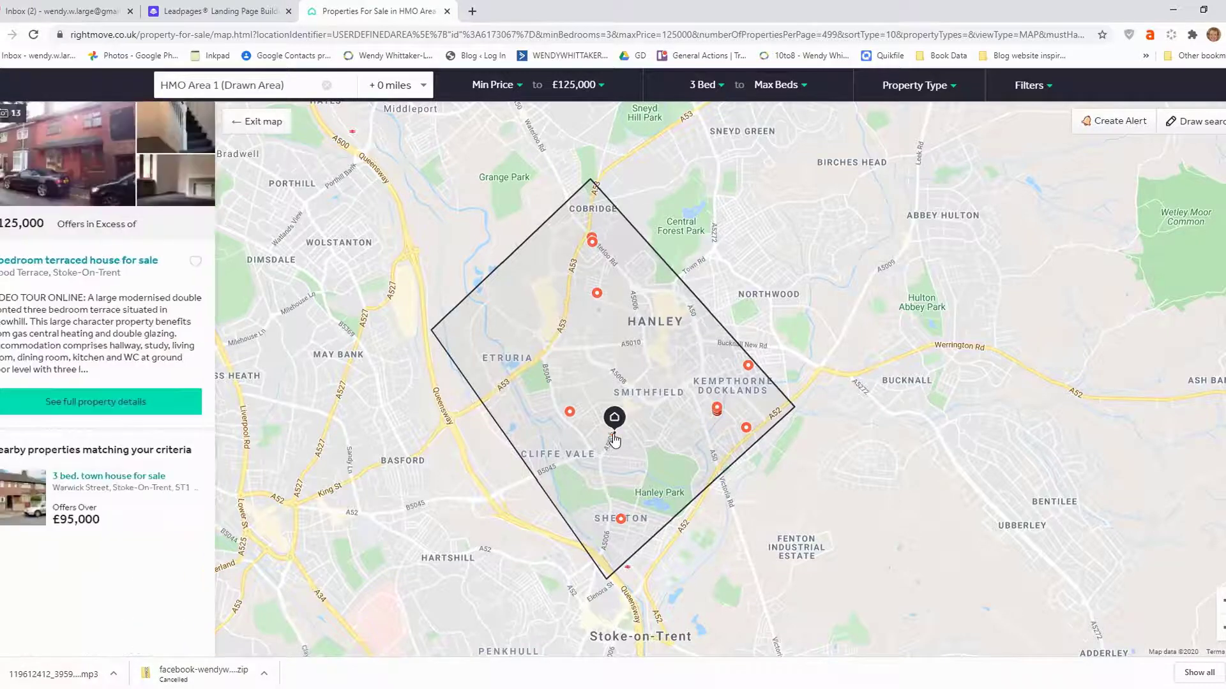
Open the Wood Terrace listing in a new tab and step through photos two to five.
click(34, 140)
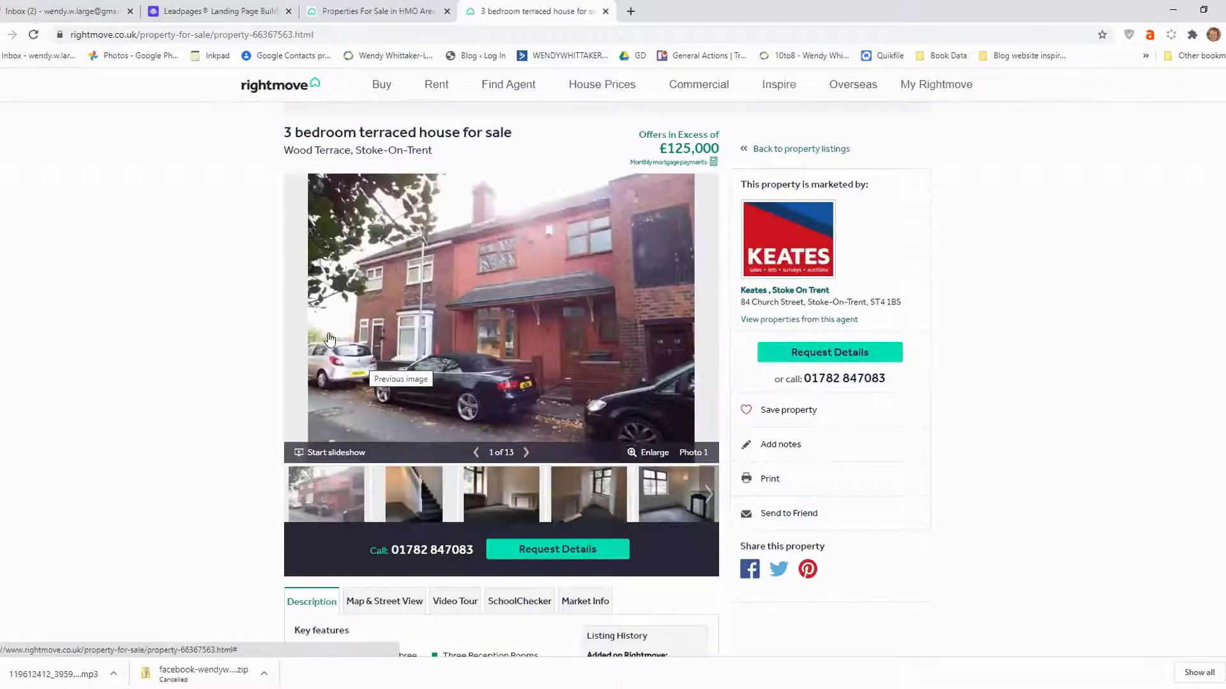
click(526, 454)
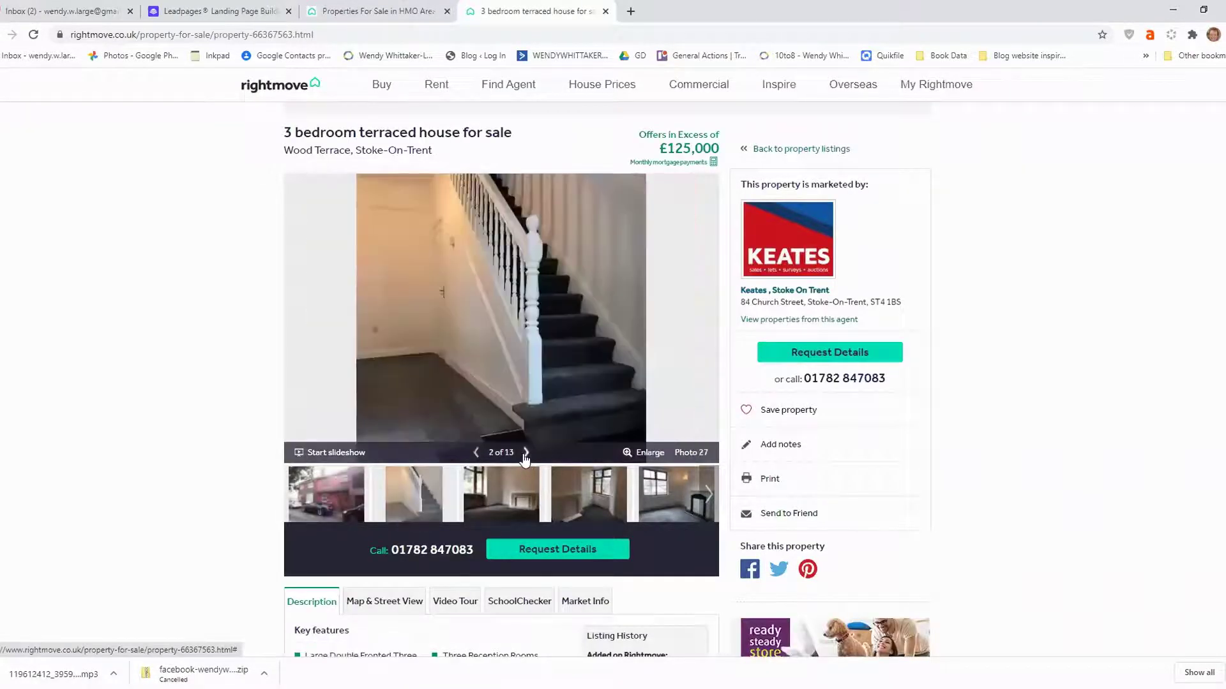
click(525, 454)
click(526, 453)
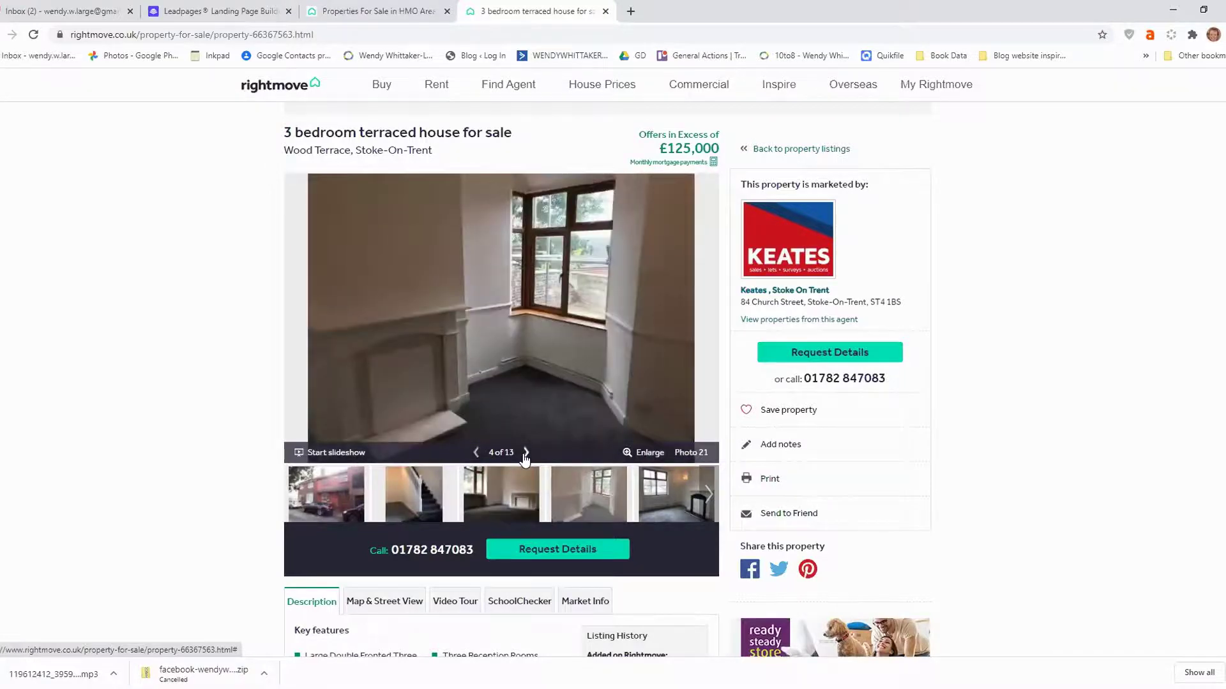
click(525, 454)
Read through the room descriptions, then return the gallery to the first exterior photo.
scroll(526, 453, down, 3)
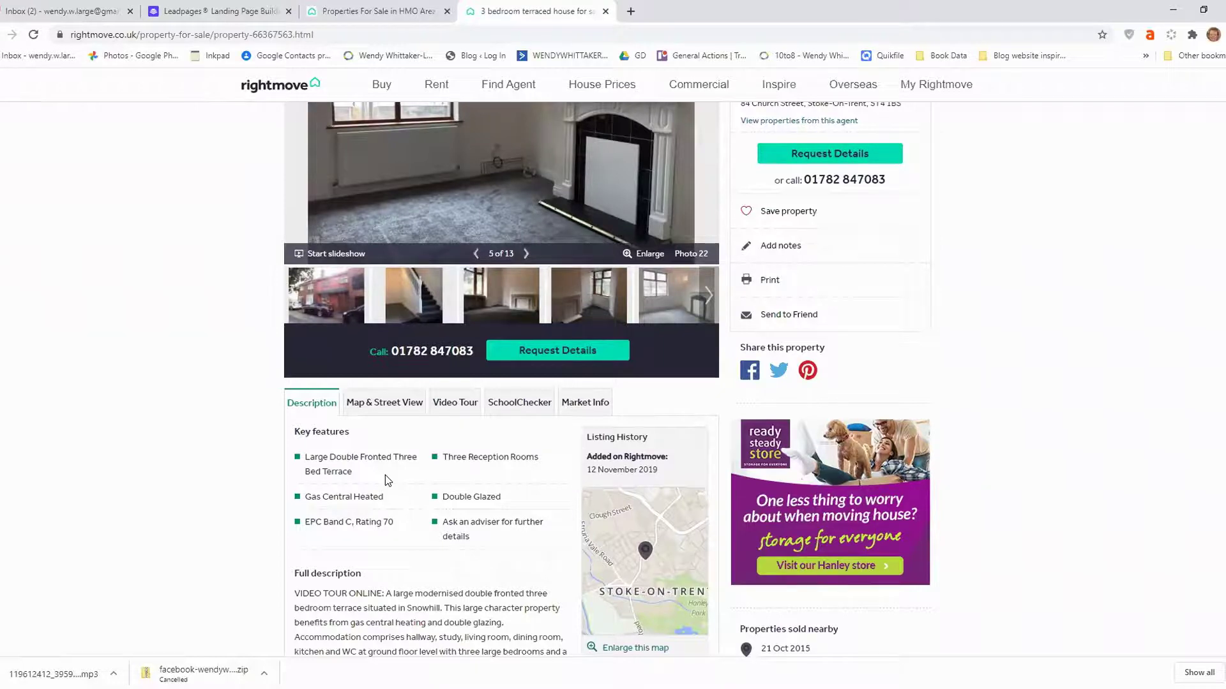
scroll(385, 475, down, 6)
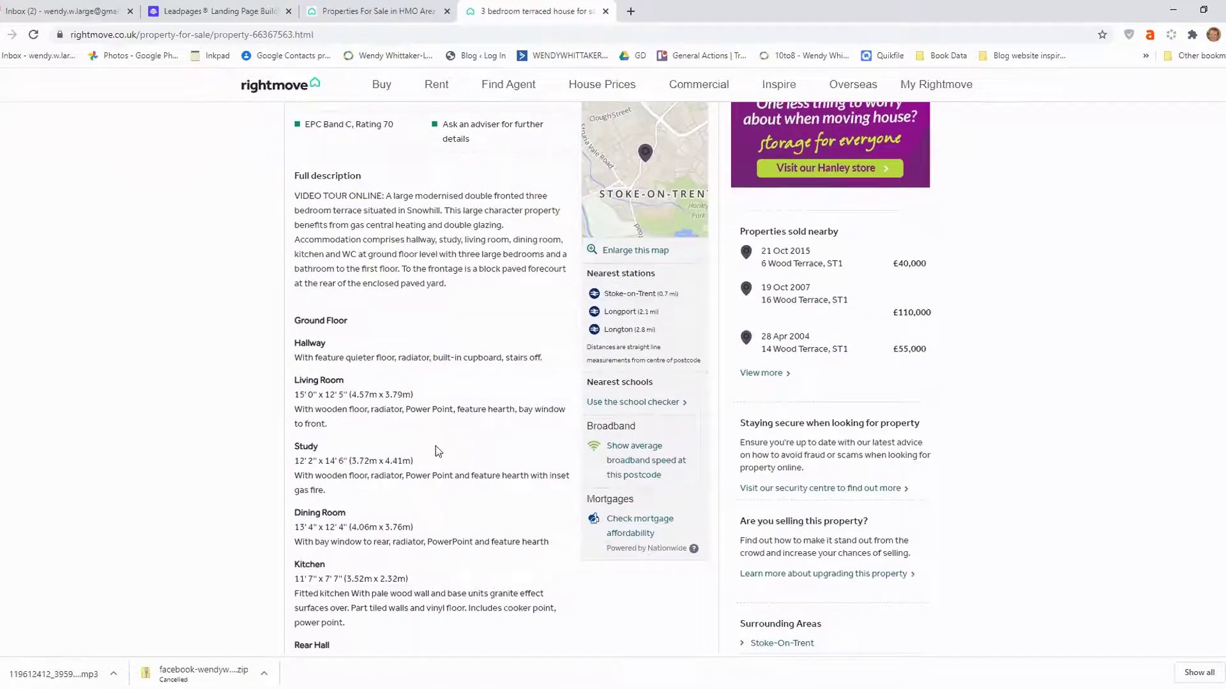
scroll(382, 313, down, 2)
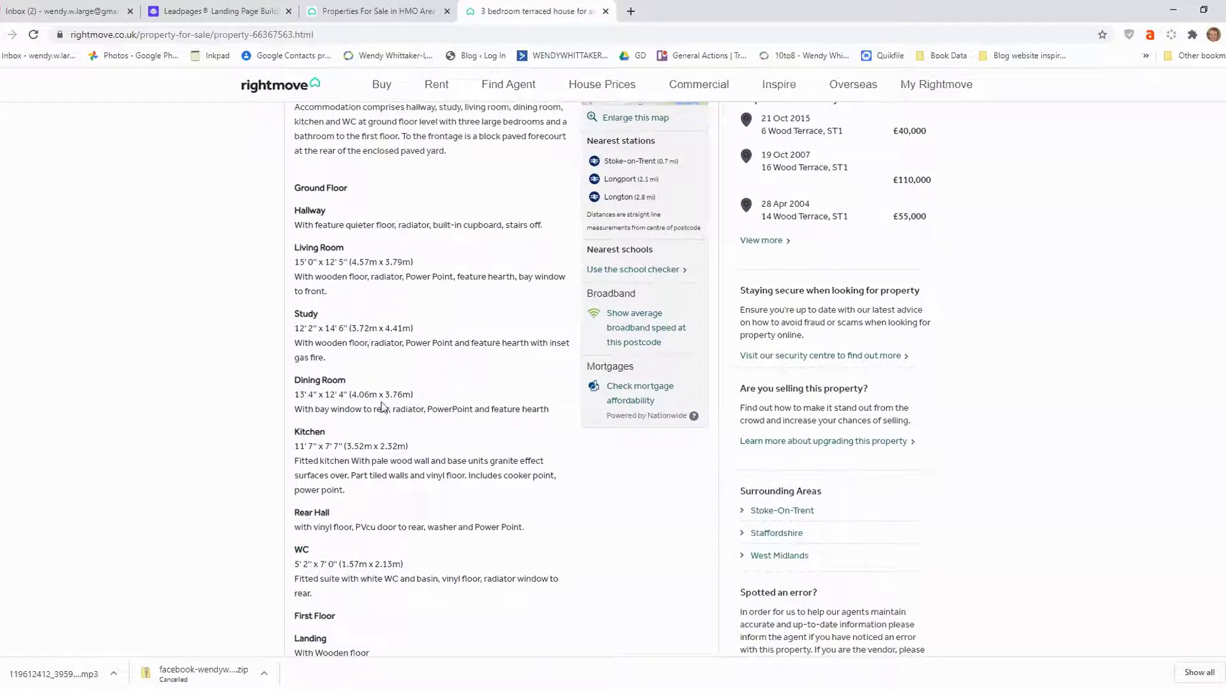
scroll(434, 421, down, 1)
scroll(434, 422, down, 2)
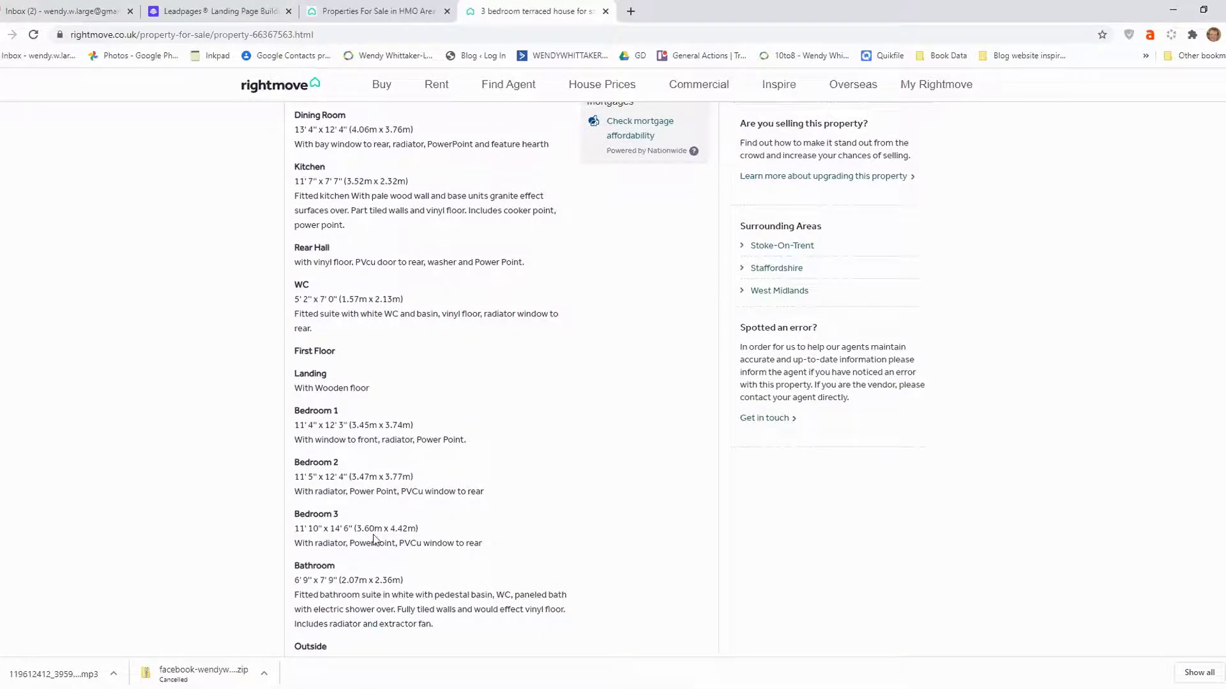
scroll(487, 480, down, 2)
scroll(527, 415, up, 15)
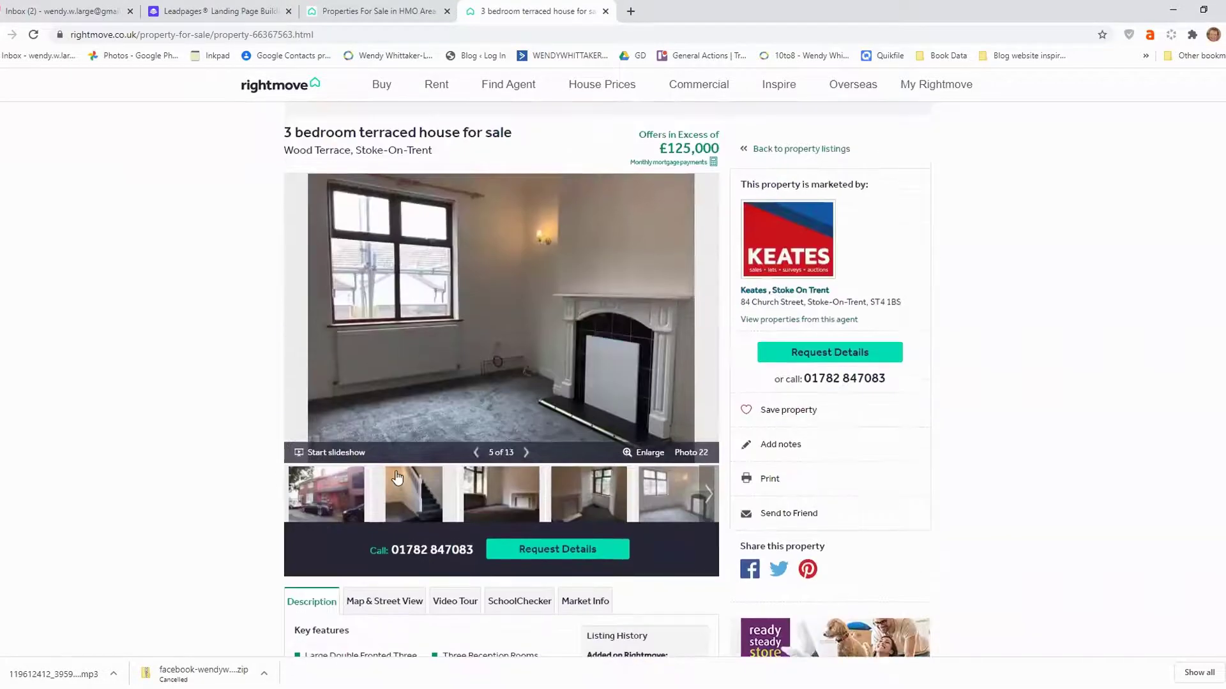
click(335, 484)
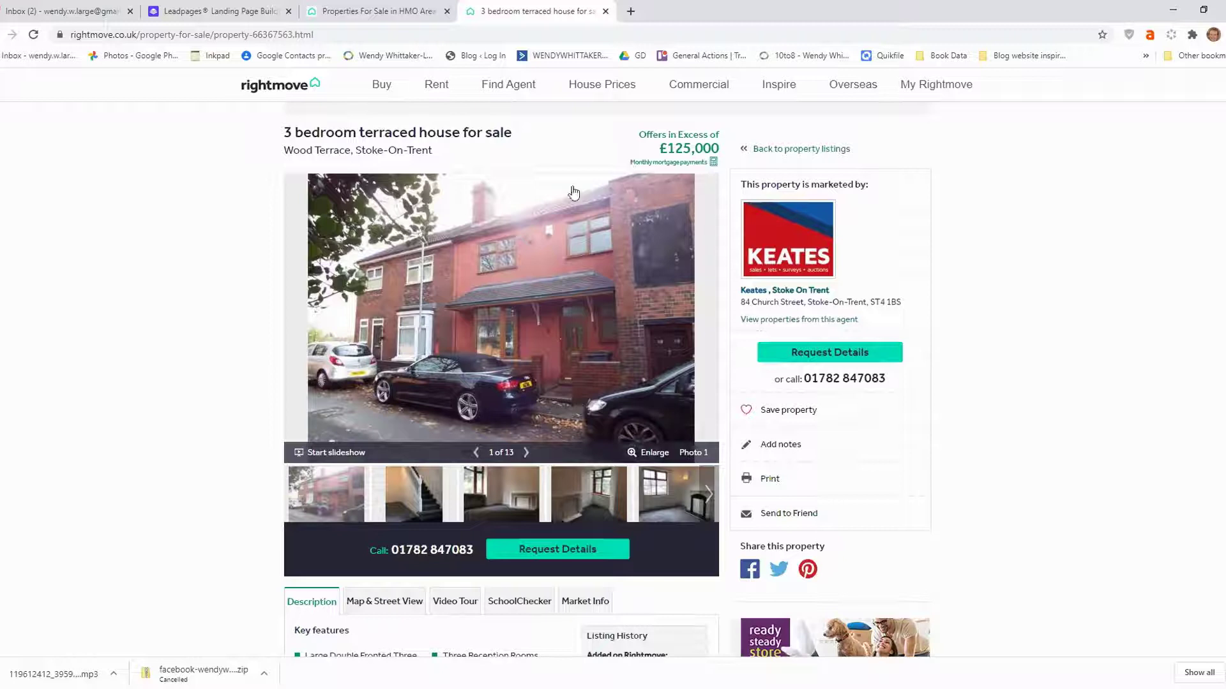
Return to the HMO Area 1 search tab and switch its 12 results to list view.
click(372, 11)
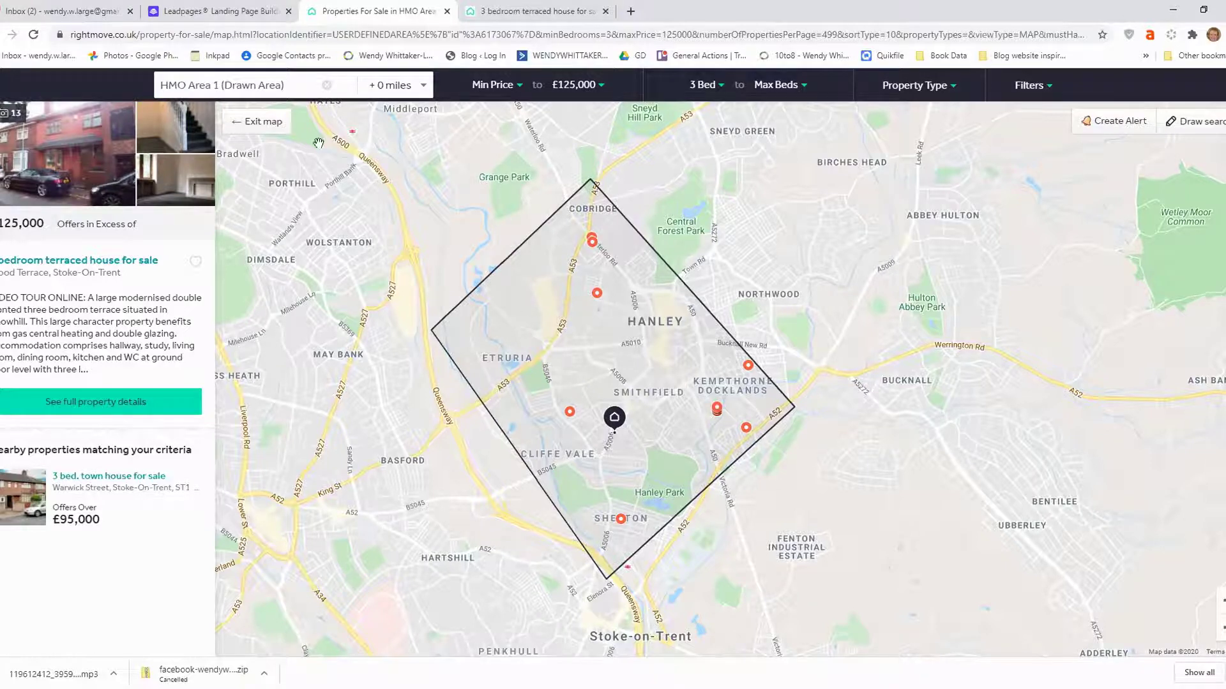
click(273, 123)
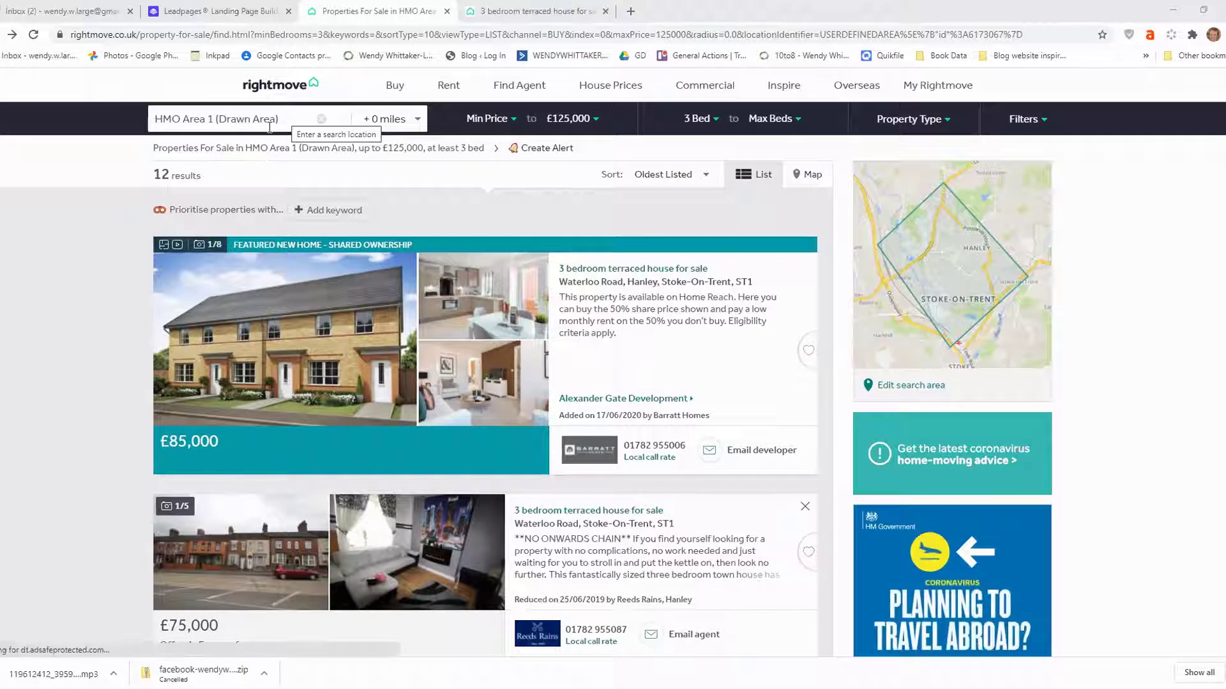
Create an alert for the HMO Area 1 search with frequency set to Instantly.
click(543, 151)
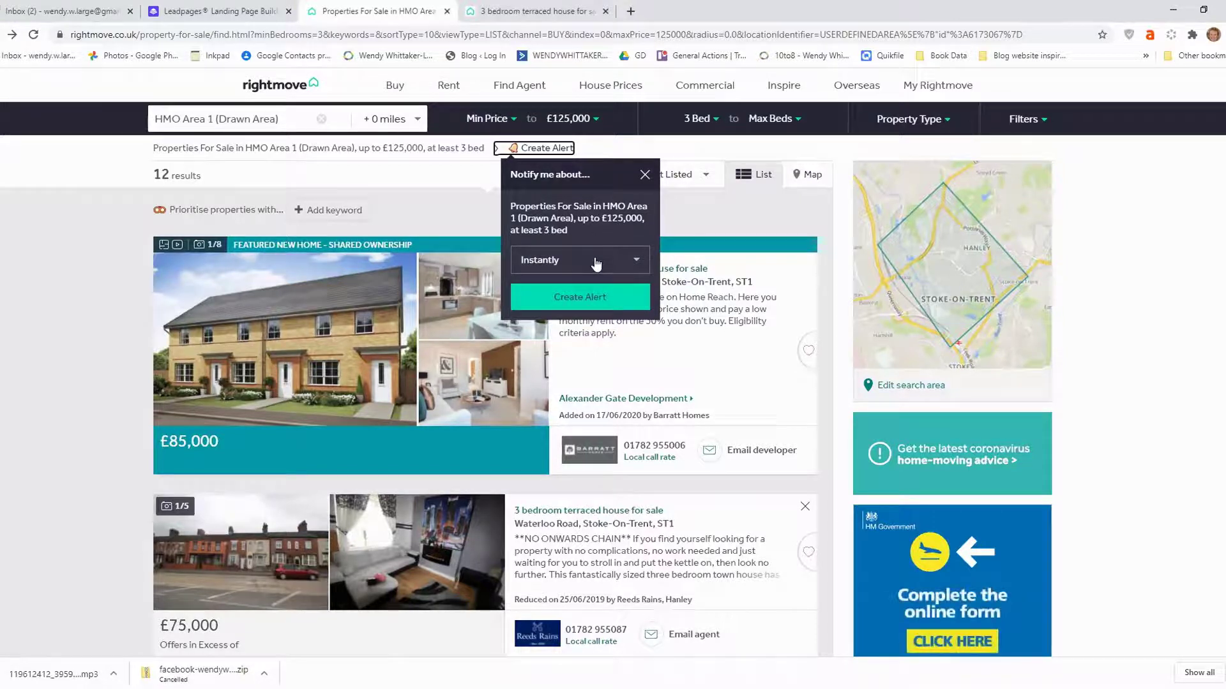
click(637, 263)
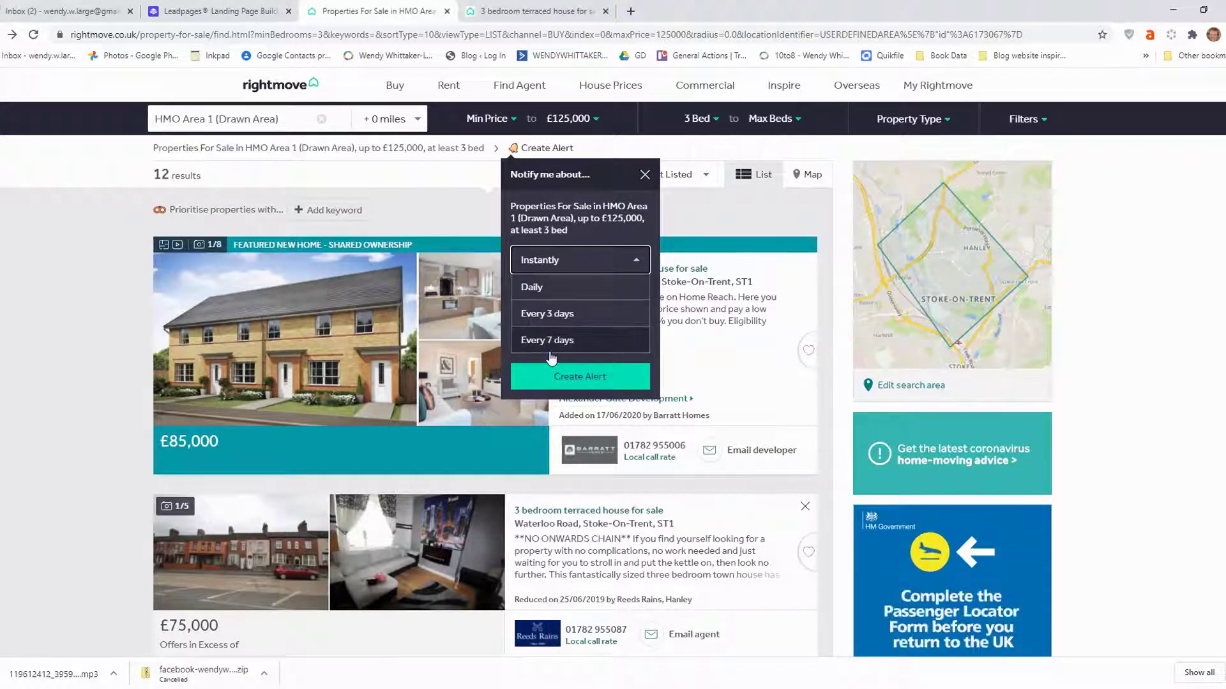
click(576, 263)
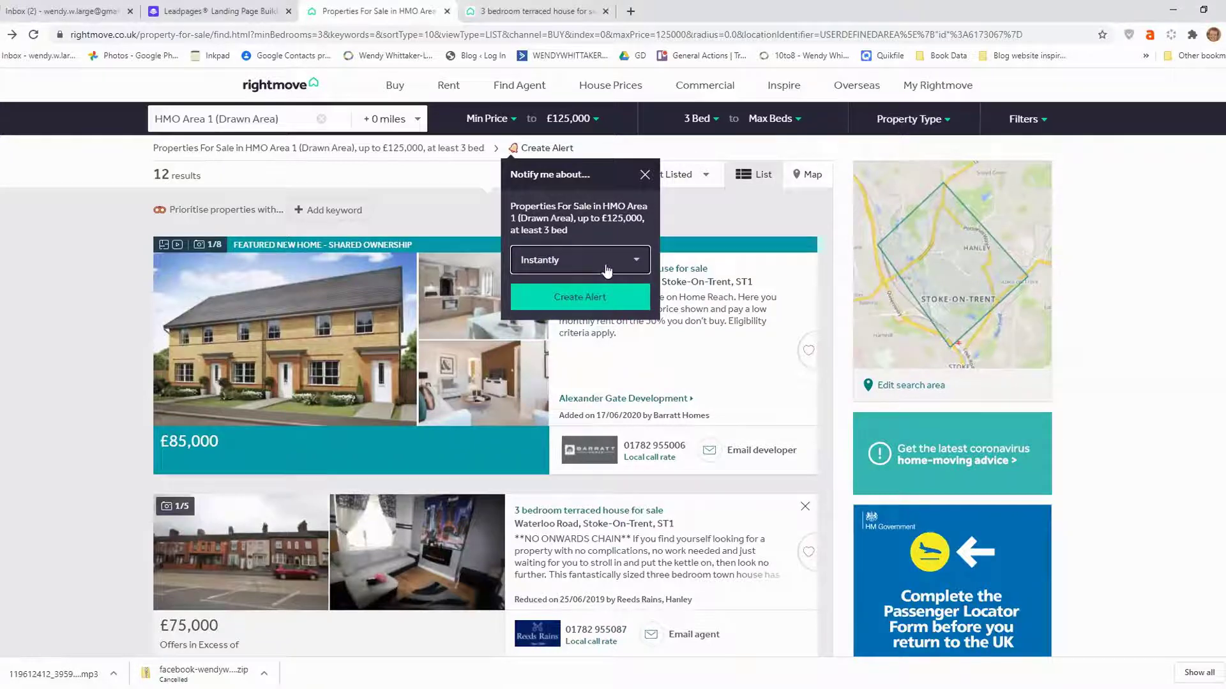
click(568, 300)
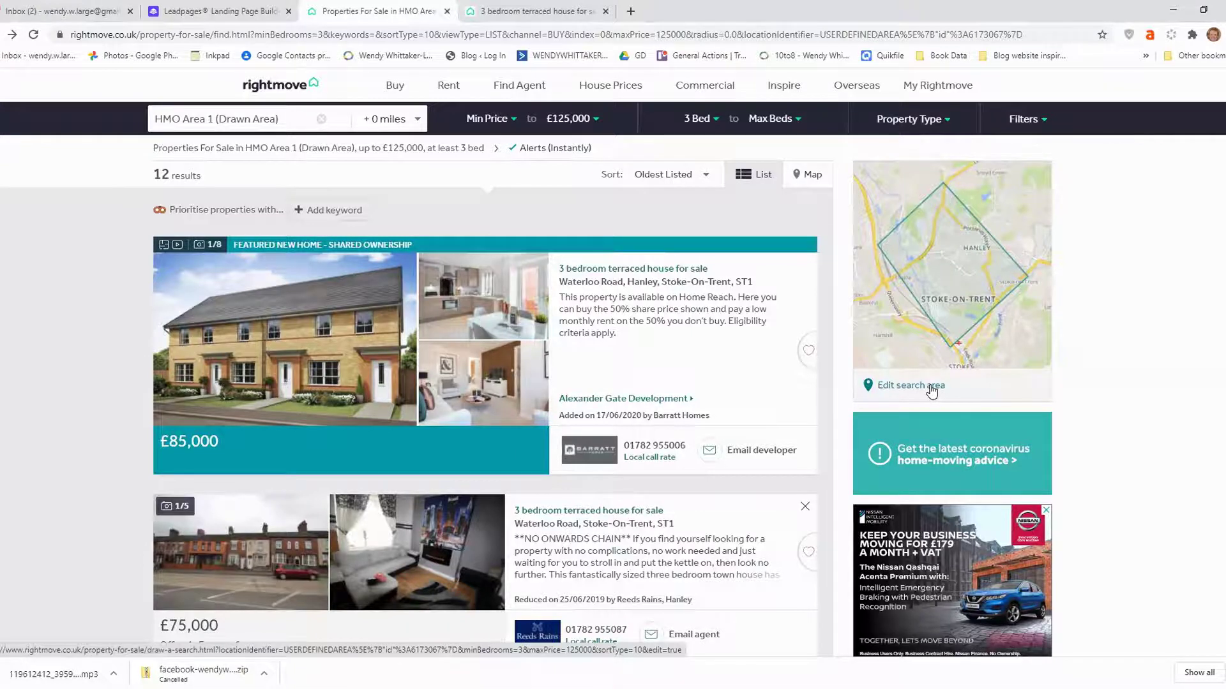
Reopen the HMO Area 1 drawn area around Hanley in Draw a Search, then return to the results.
click(932, 391)
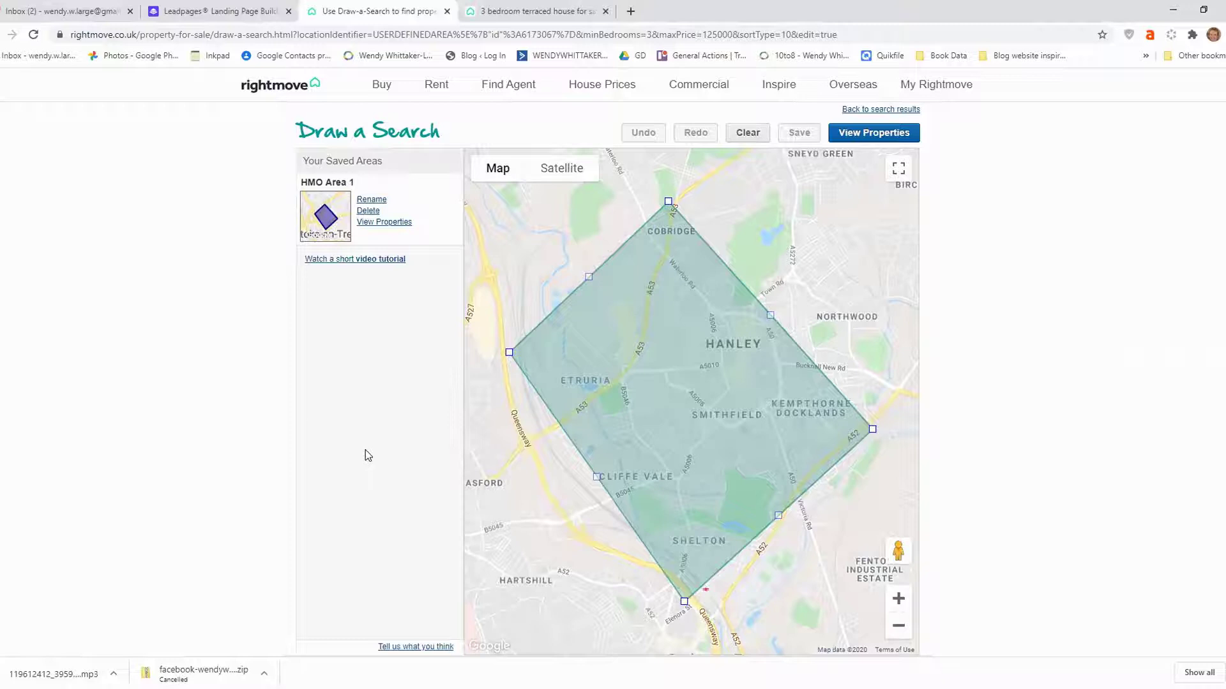
click(33, 35)
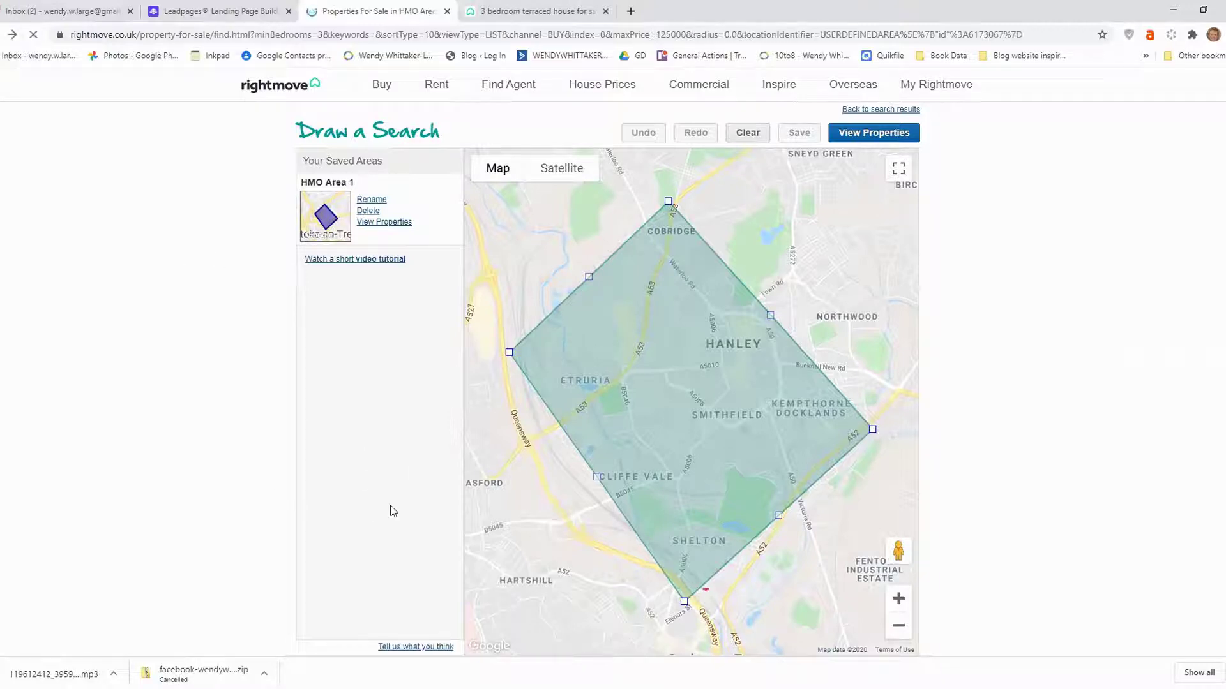